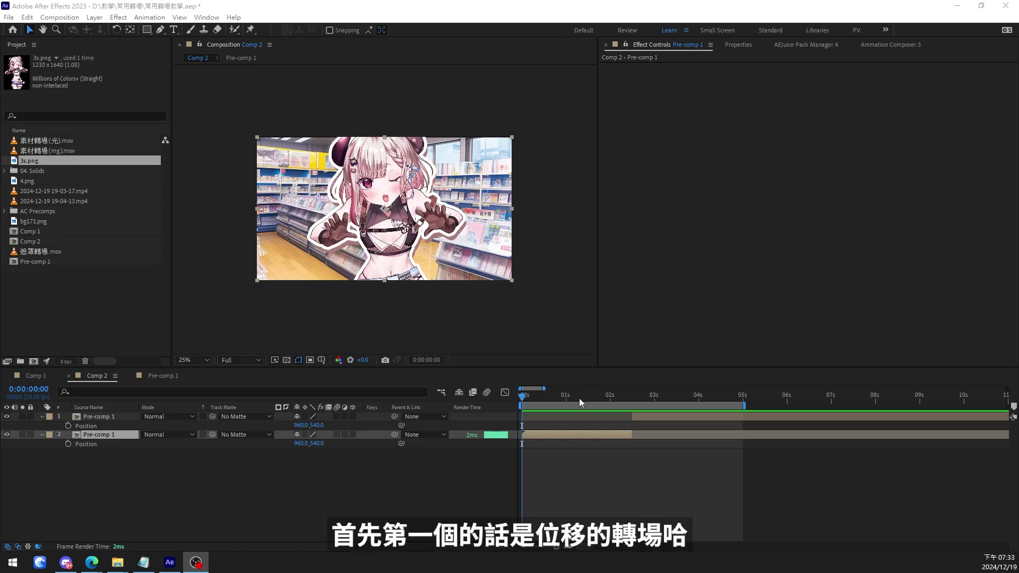
Scrub through Comp 2 to examine the cut between the two Pre-comp 1 layers.
left_click(595, 497)
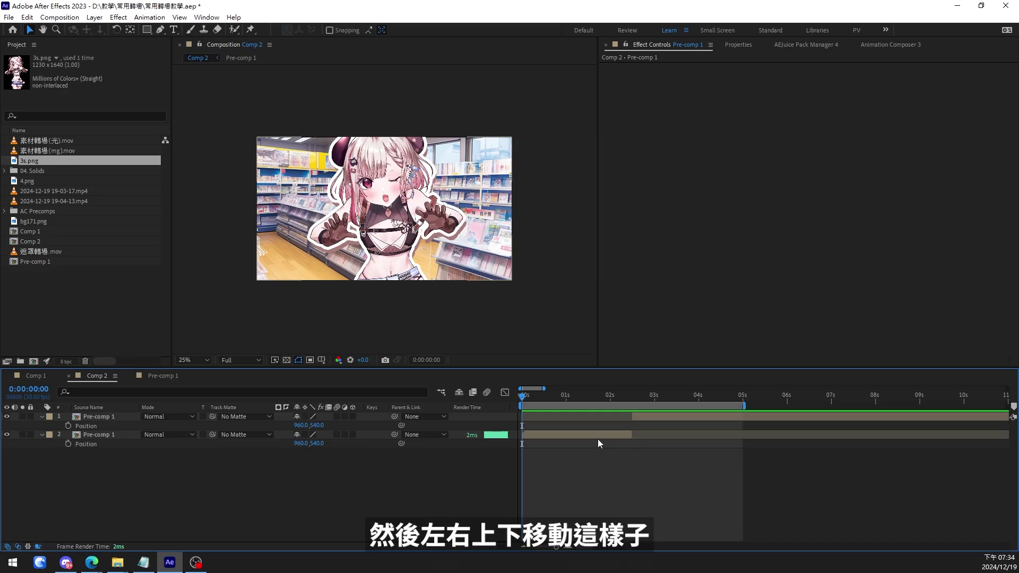
left_click(573, 396)
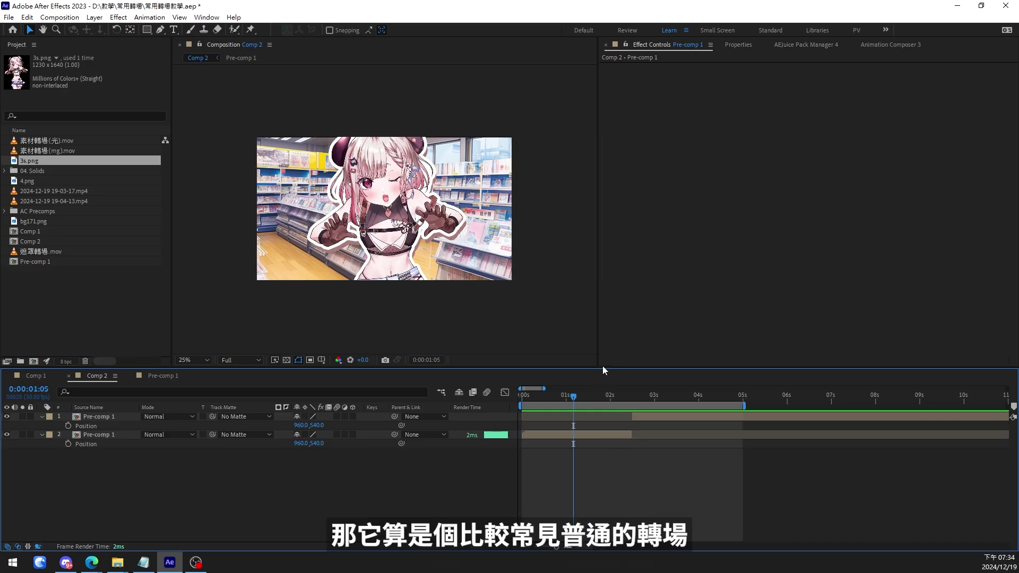
left_click(591, 396)
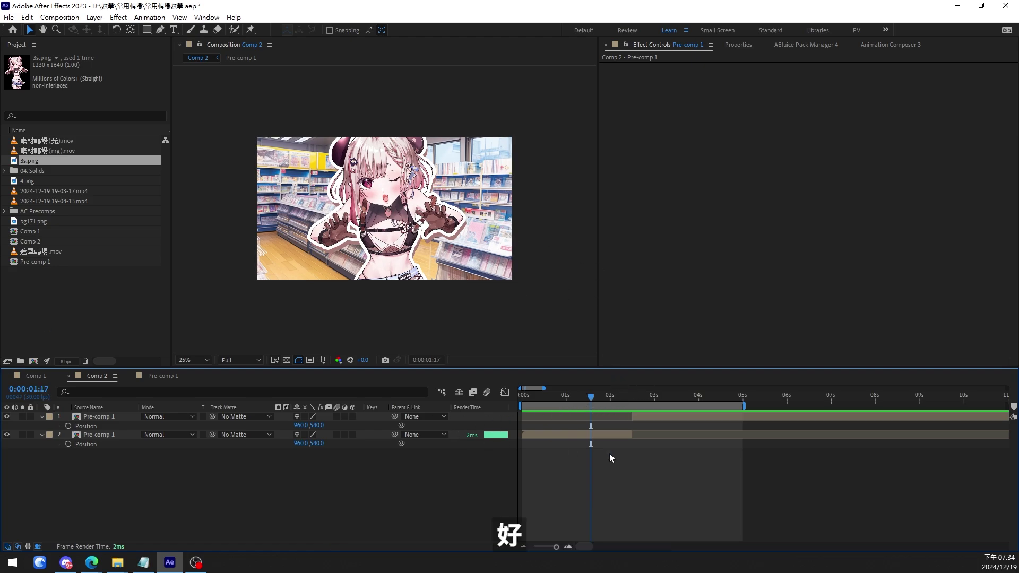
left_click_drag(591, 397, 601, 397)
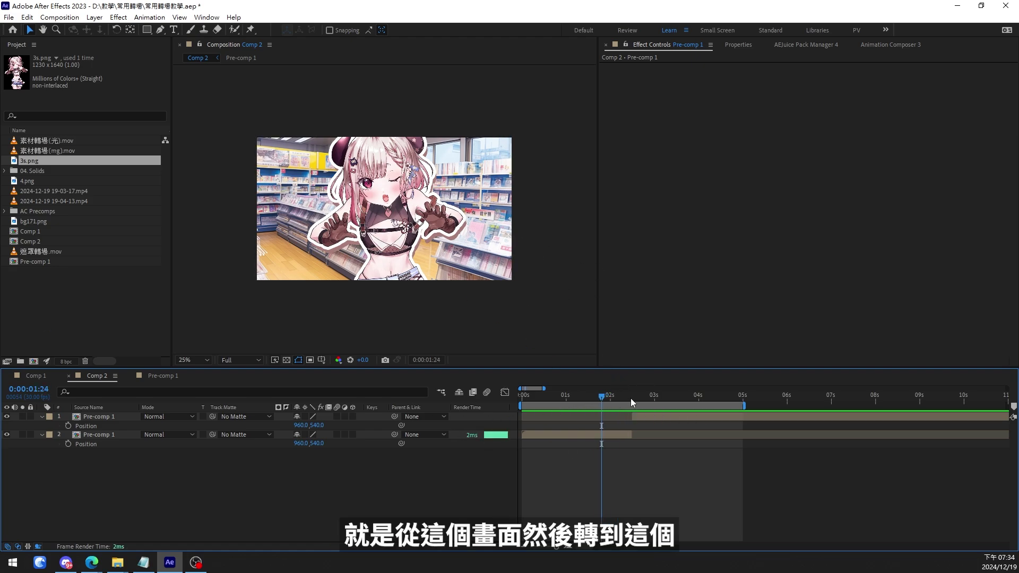
left_click(681, 399)
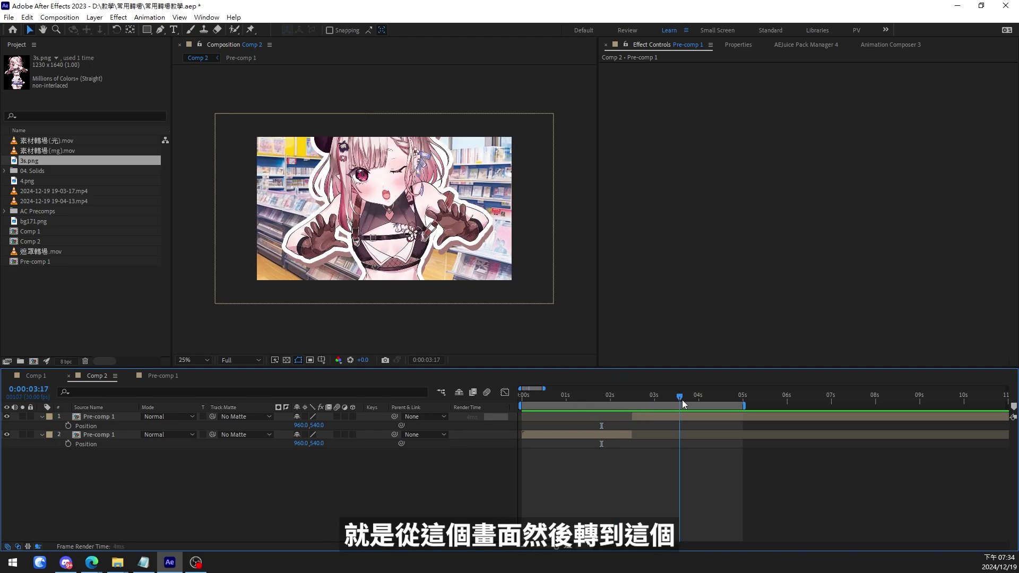
Animate the lower Pre-comp 1 layer's Position from 0:00:01:08 to 0:00:02:13, sliding it sideways to 1629, 540.
left_click(578, 397)
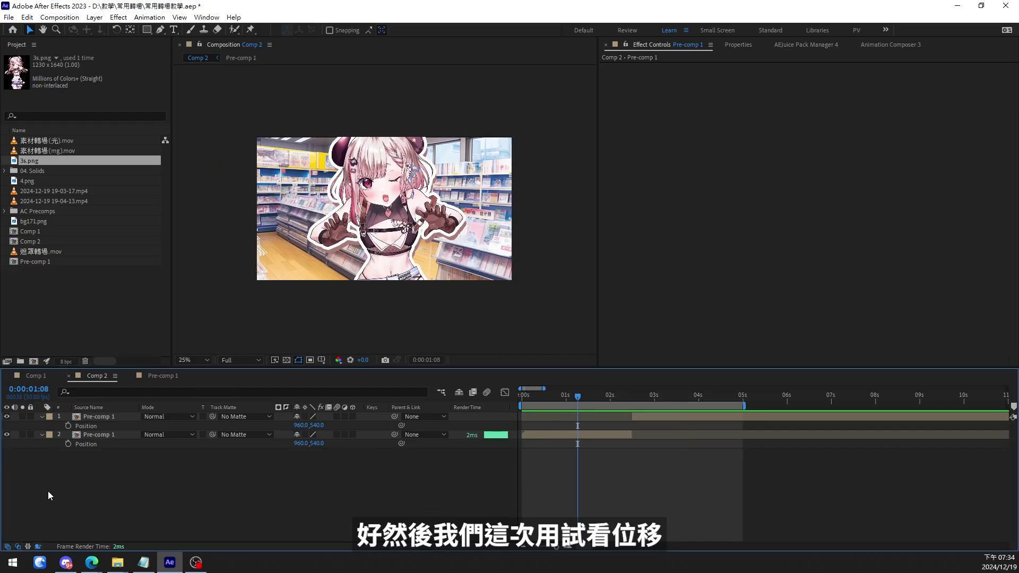
left_click(68, 444)
key("equal")
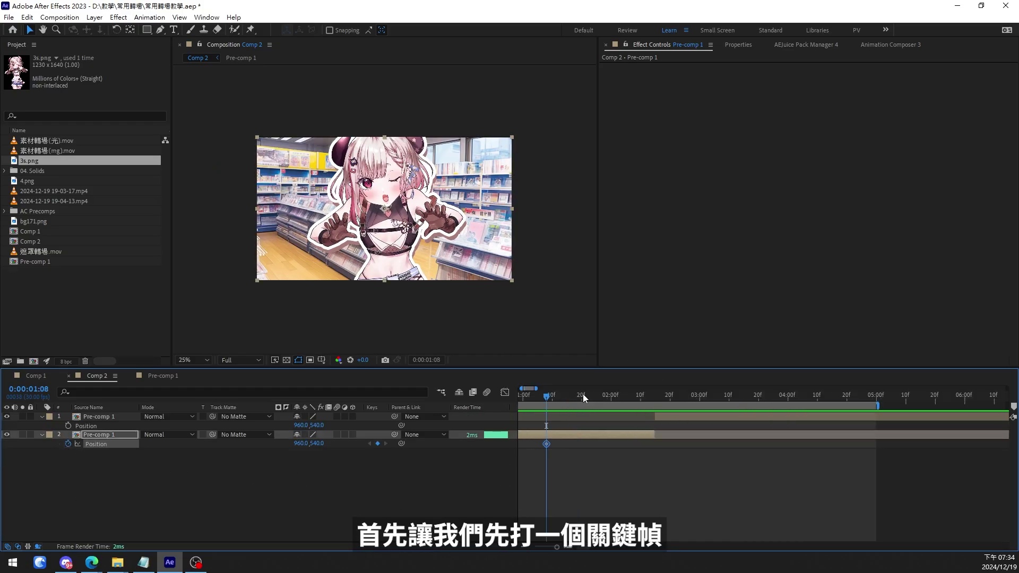
left_click(649, 397)
left_click_drag(301, 443, 323, 439)
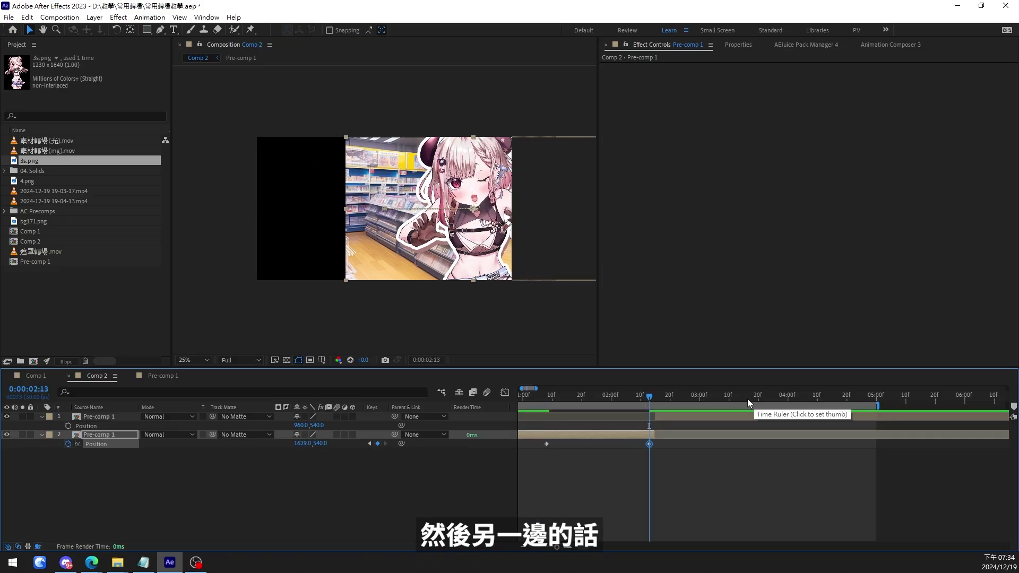
Keyframe the upper Pre-comp 1 layer's Position at 960, 540 at 0:00:03:16 and at -31, 540 at 0:00:02:15.
left_click(748, 396)
left_click(68, 425)
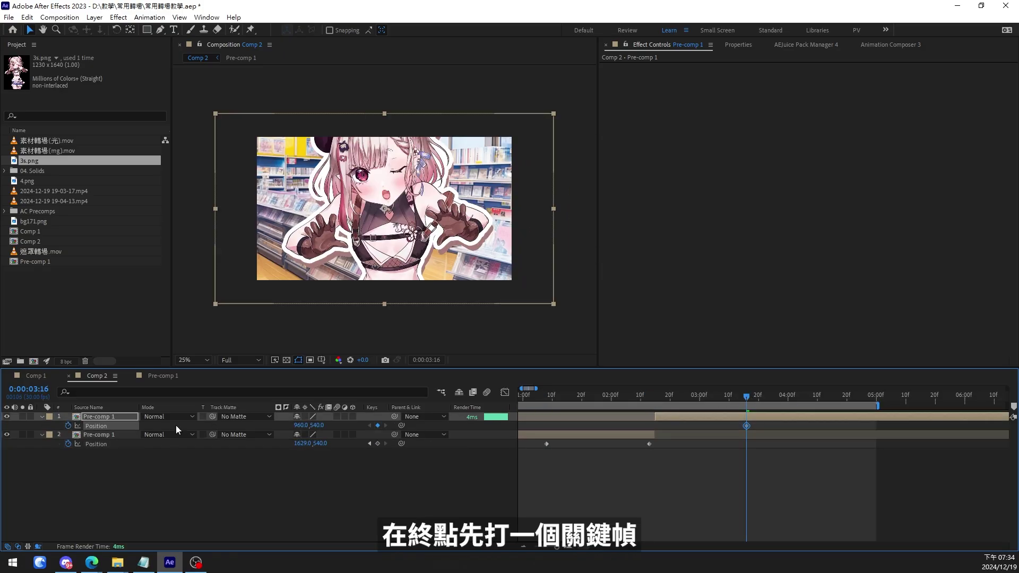
left_click(655, 395)
left_click_drag(300, 425, 0, 425)
left_click(705, 442)
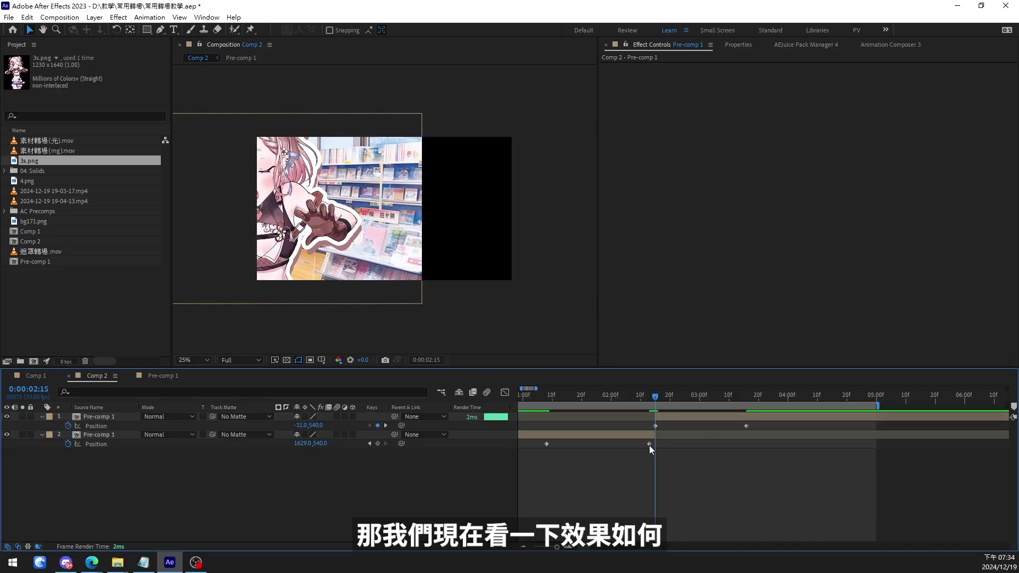
Align the lower layer's second Position keyframe to 0:00:02:15 and apply Easy Ease to all Position keyframes on both layers.
left_click_drag(649, 444, 655, 446)
left_click_drag(552, 403, 651, 426)
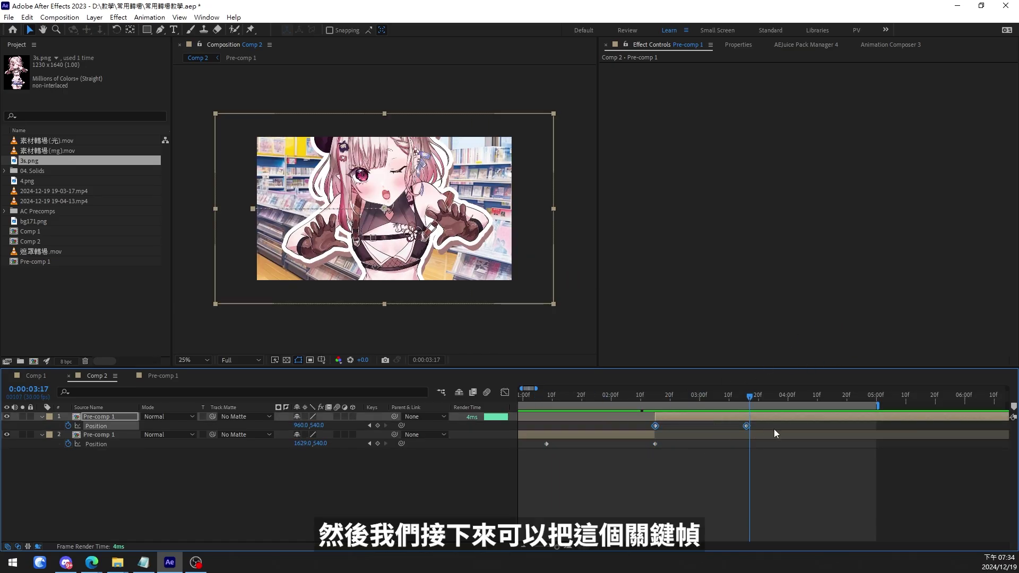
left_click_drag(778, 428, 528, 461)
key("F9")
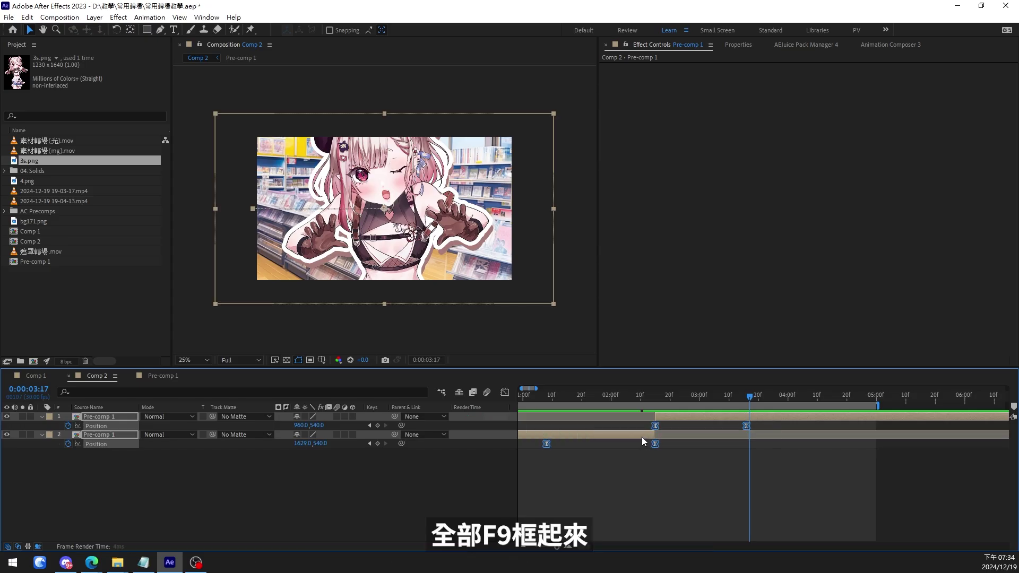
Reshape both layers' Position speed curves by stretching the outer keyframes' influence handles toward the cut, and preview the transition.
left_click(505, 393)
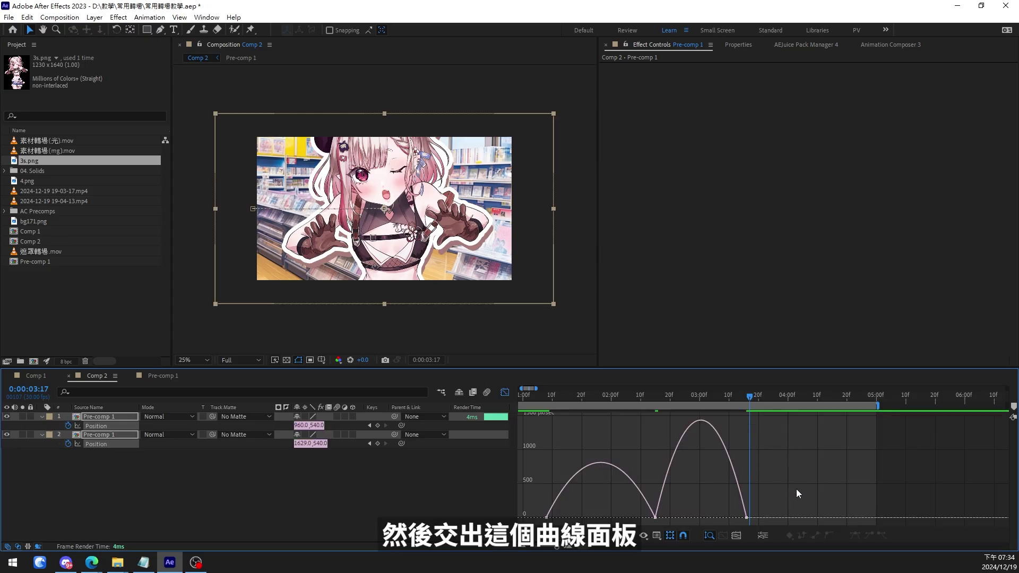
left_click(657, 536)
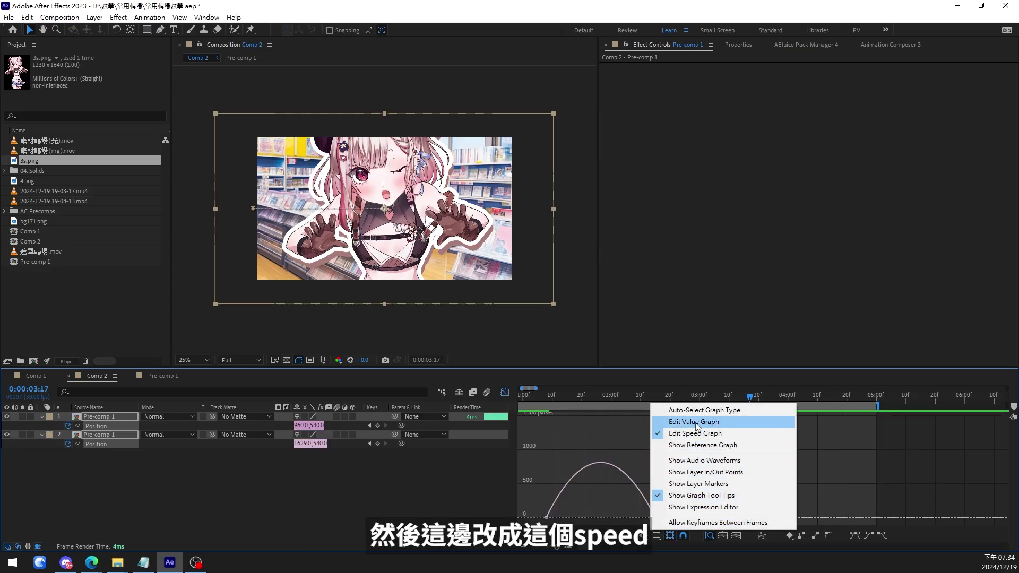
left_click(826, 460)
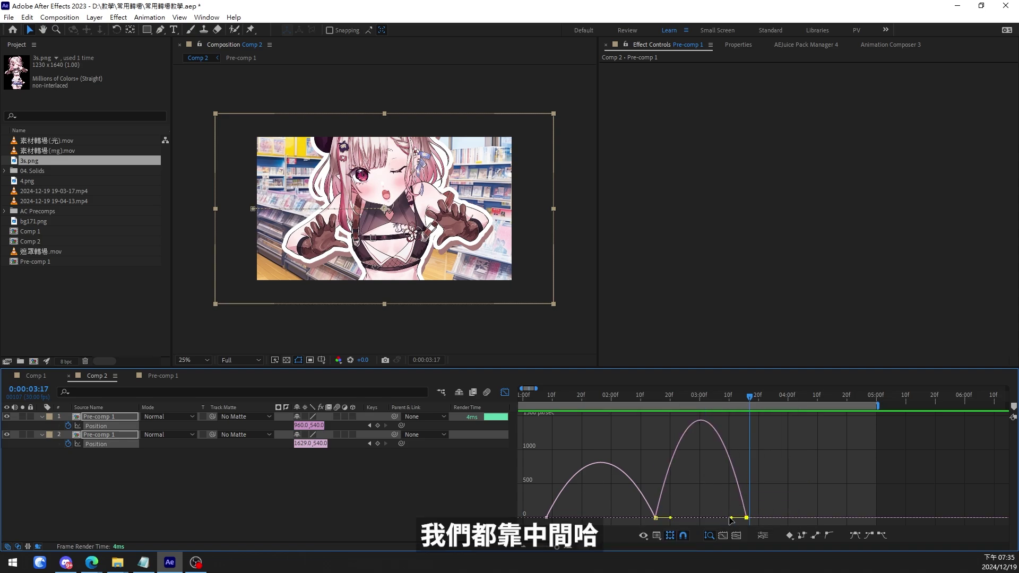
left_click_drag(731, 518, 649, 518)
left_click_drag(533, 505, 660, 523)
left_click_drag(582, 518, 679, 524)
left_click(505, 392)
left_click(529, 399)
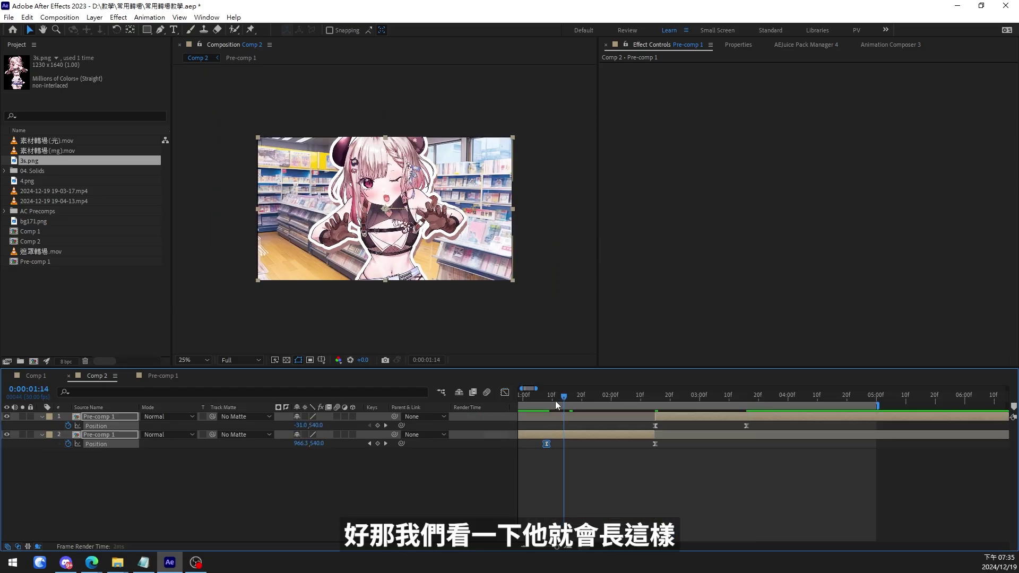
key("space")
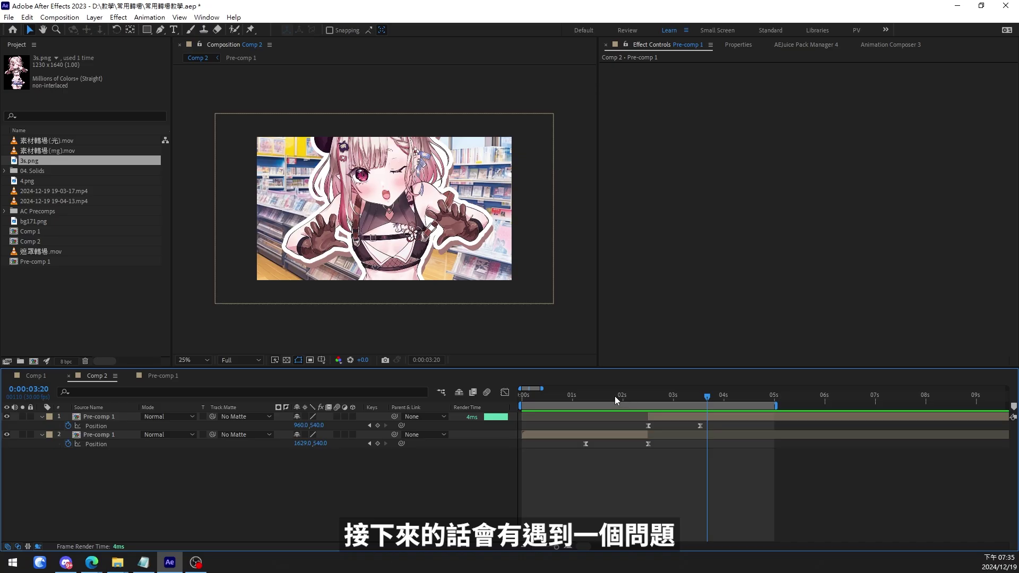
Apply the Motion Tile effect to the lower Pre-comp 1 layer, viewing the frame at 0:00:02:07.
left_click(614, 397)
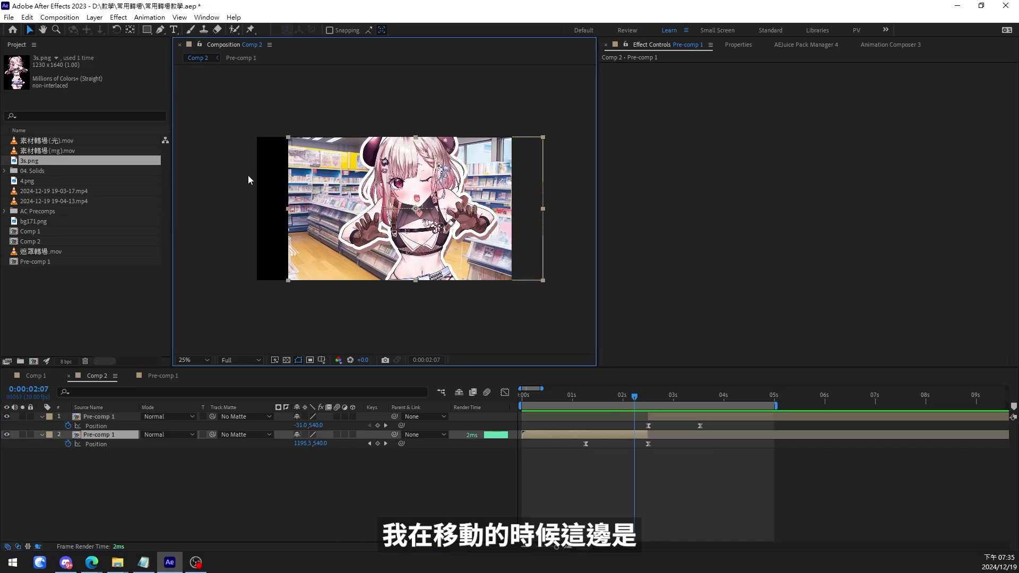
left_click(637, 468)
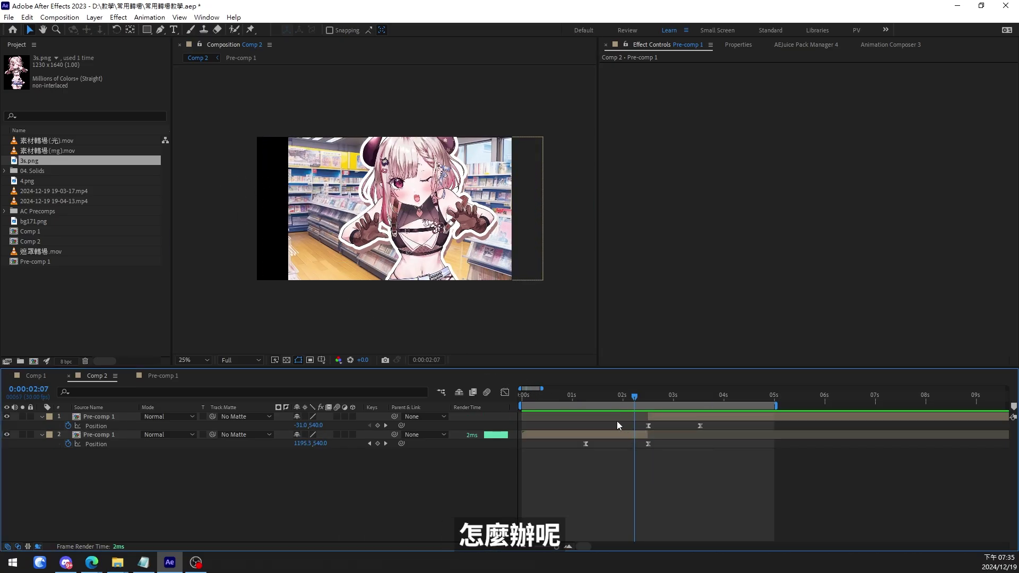
left_click(608, 432)
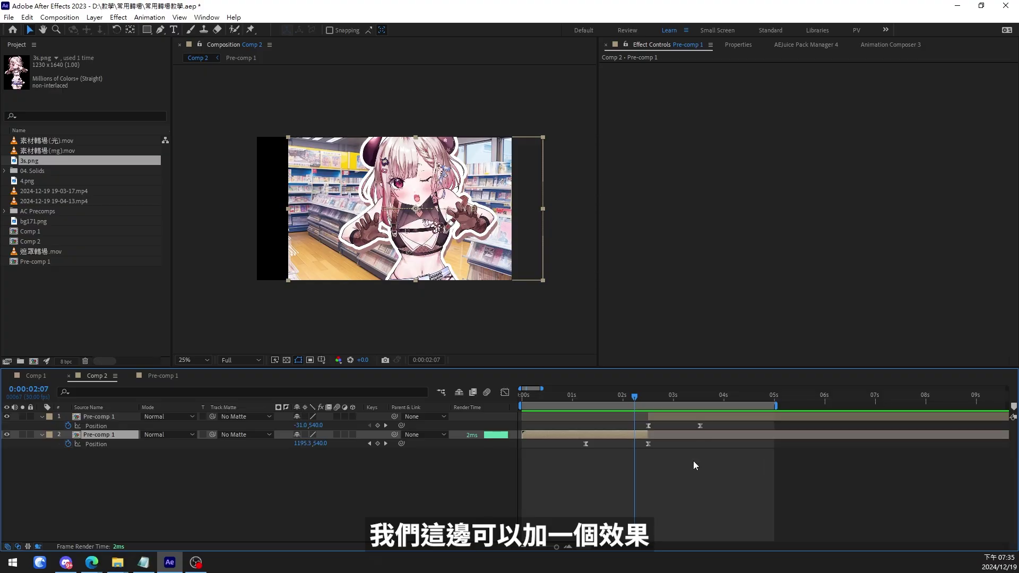
key("ctrl+space")
type("mot")
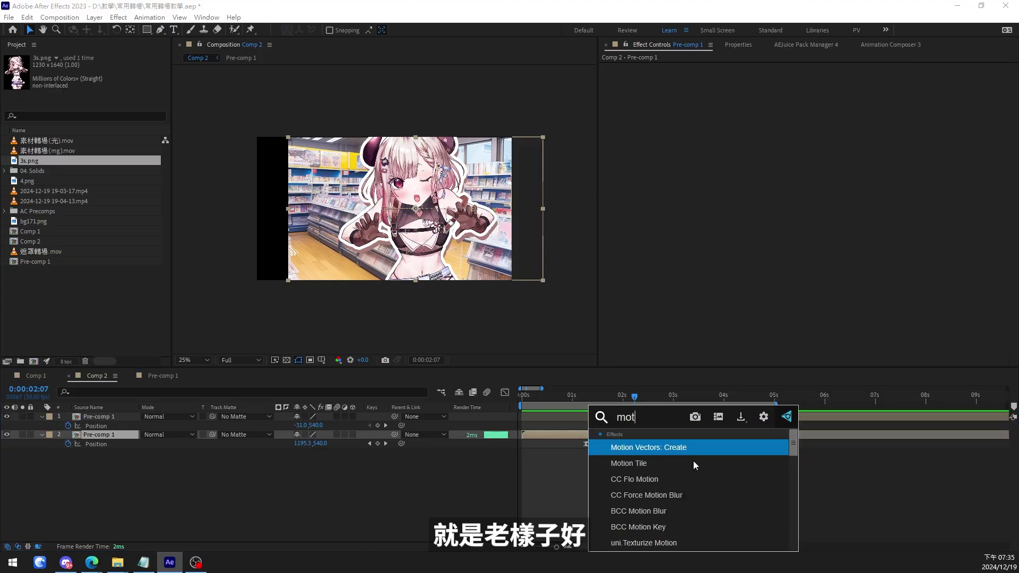
type("ion")
left_click(693, 463)
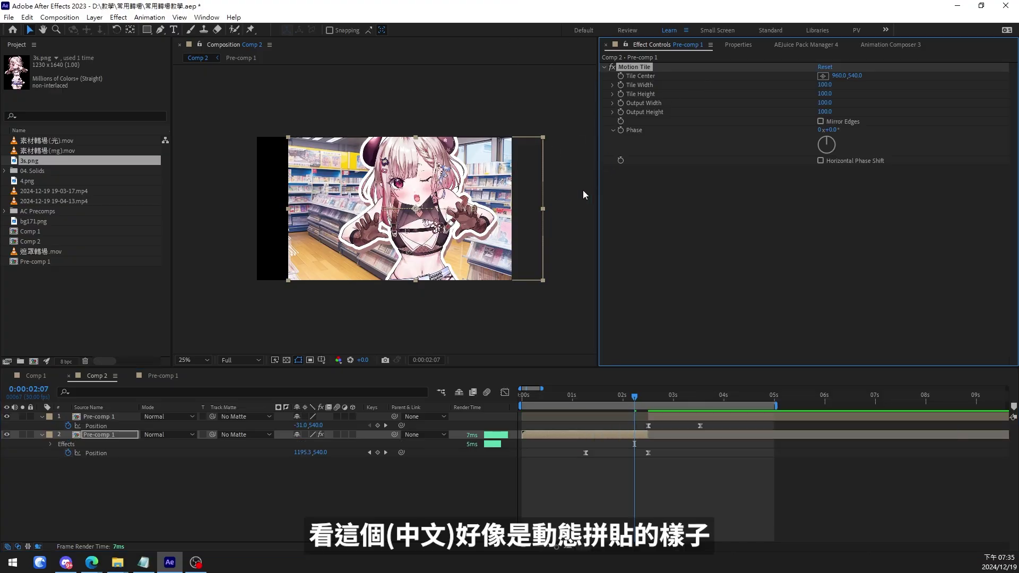
Set the lower layer's Motion Tile Output Width to 150 and enable Mirror Edges.
left_click(826, 102)
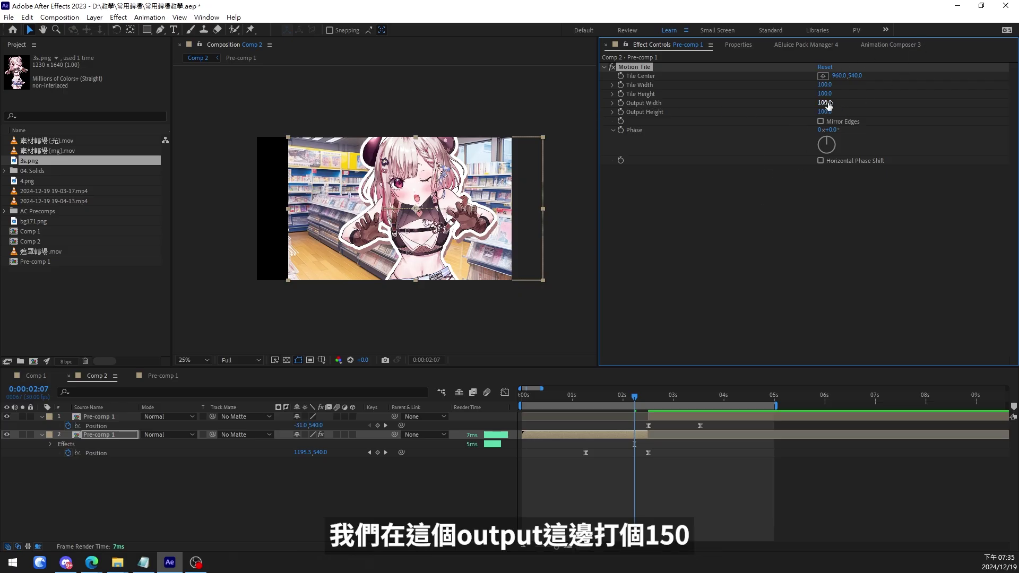
type("150")
key("Return")
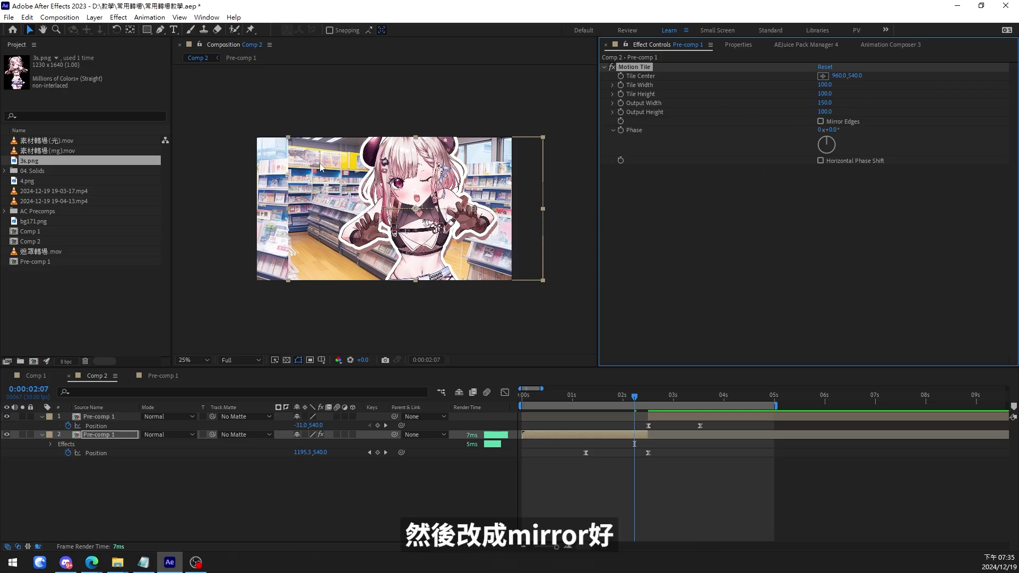
left_click(820, 121)
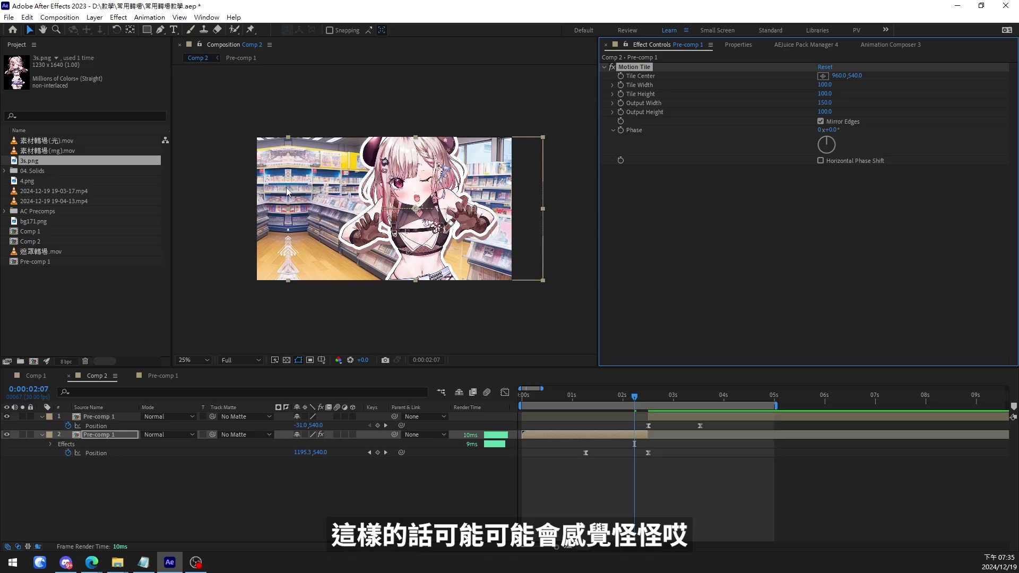
Increase the lower layer's Motion Tile Output Width to 200 and play the transition from just before its first Position keyframe.
left_click(645, 399)
left_click_drag(645, 399, 646, 399)
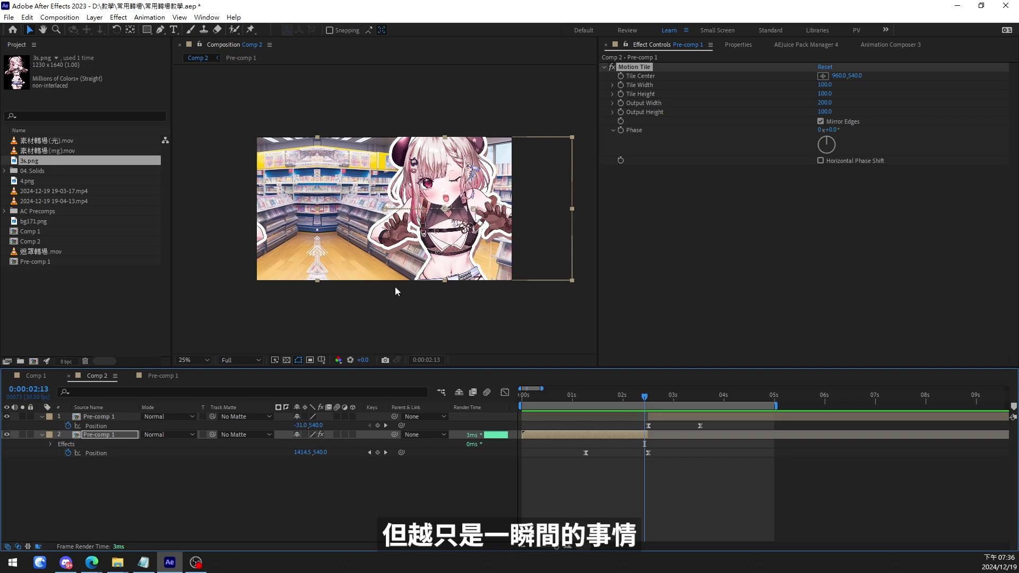
key("j")
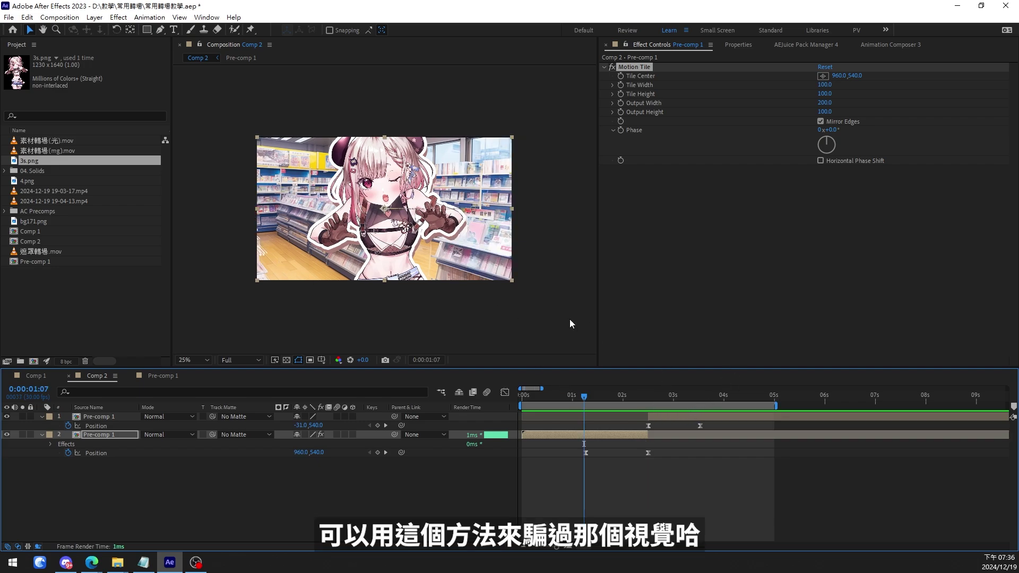
key("space")
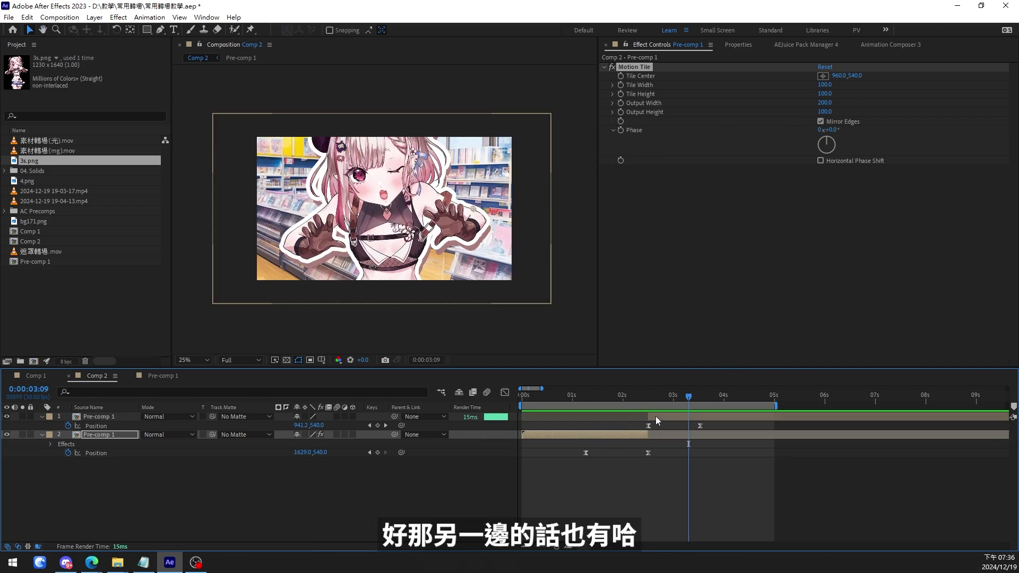
Copy the Motion Tile effect from the lower Pre-comp 1 layer to the upper one and preview the whole transition.
left_click_drag(653, 399, 648, 399)
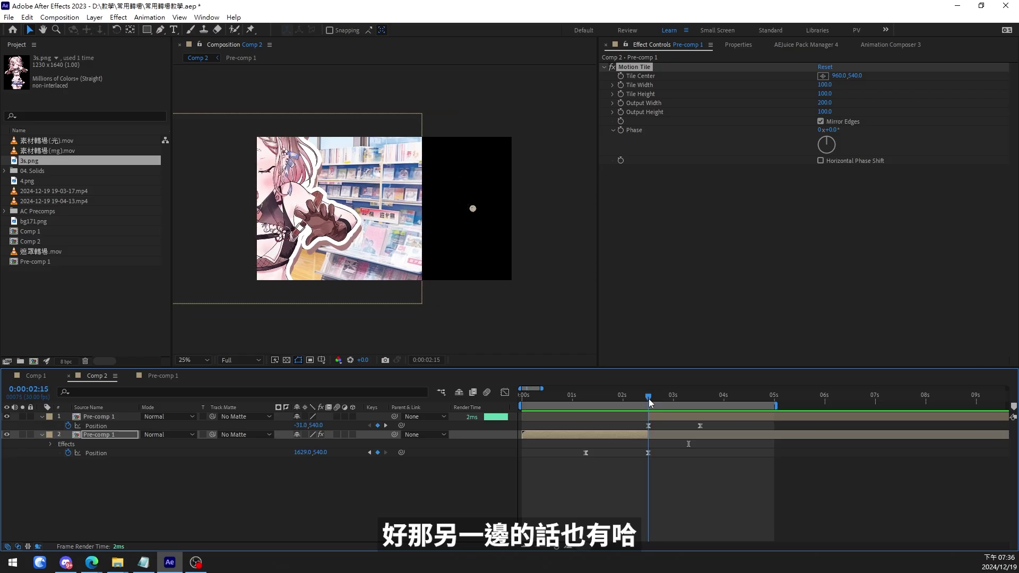
left_click(614, 437)
left_click(634, 67)
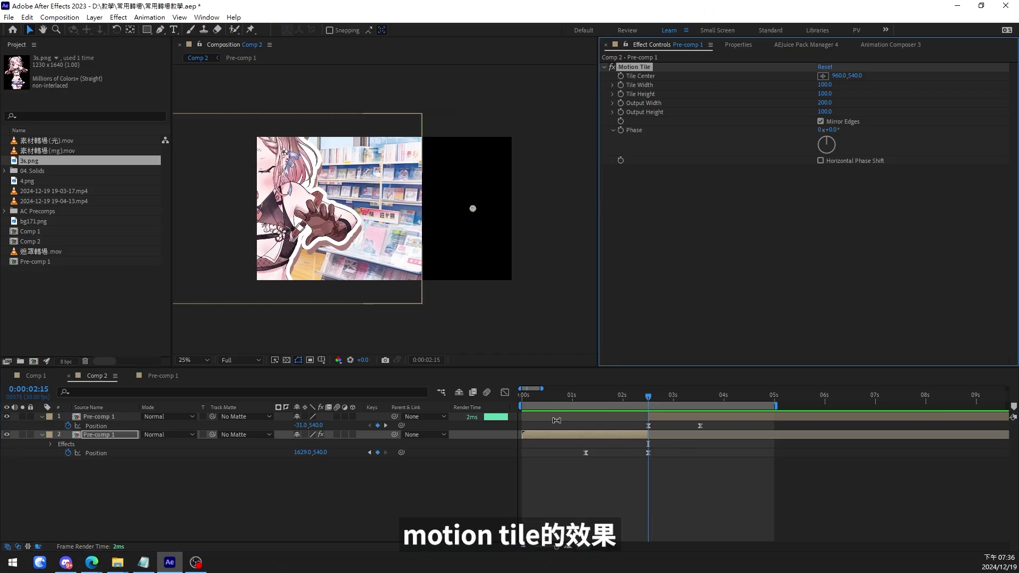
left_click(668, 417)
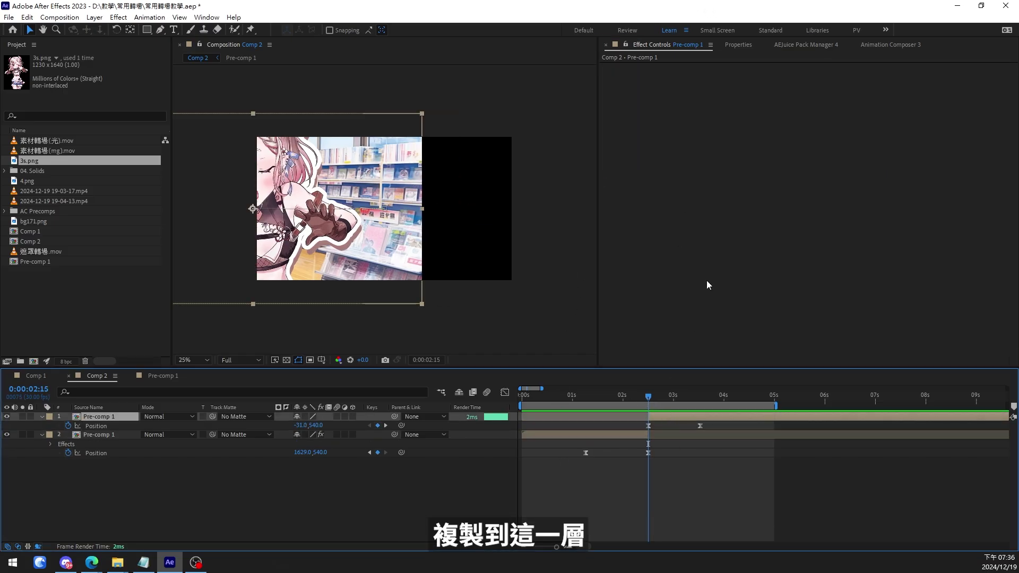
key("ctrl+v")
left_click(563, 404)
key("space")
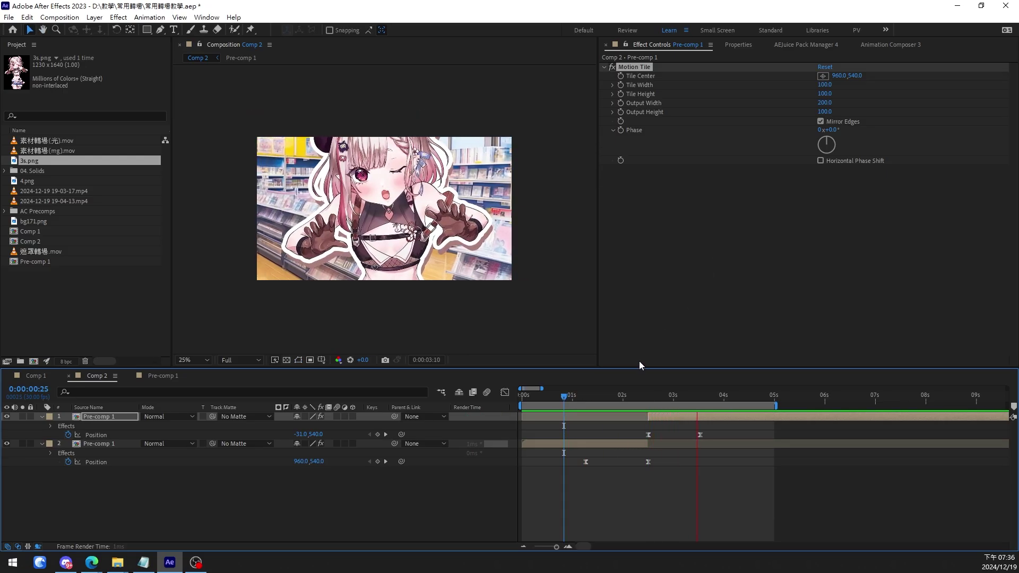
key("space")
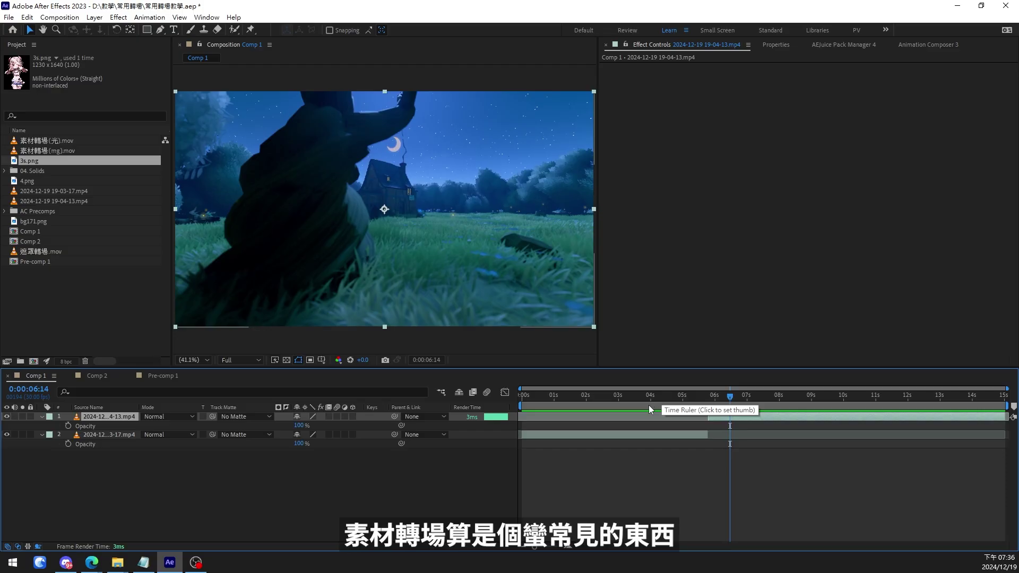
Play Comp 1 from 0:00:02:11 and again from 0:00:04:01 to review the cut between the day and night clips.
left_click(597, 408)
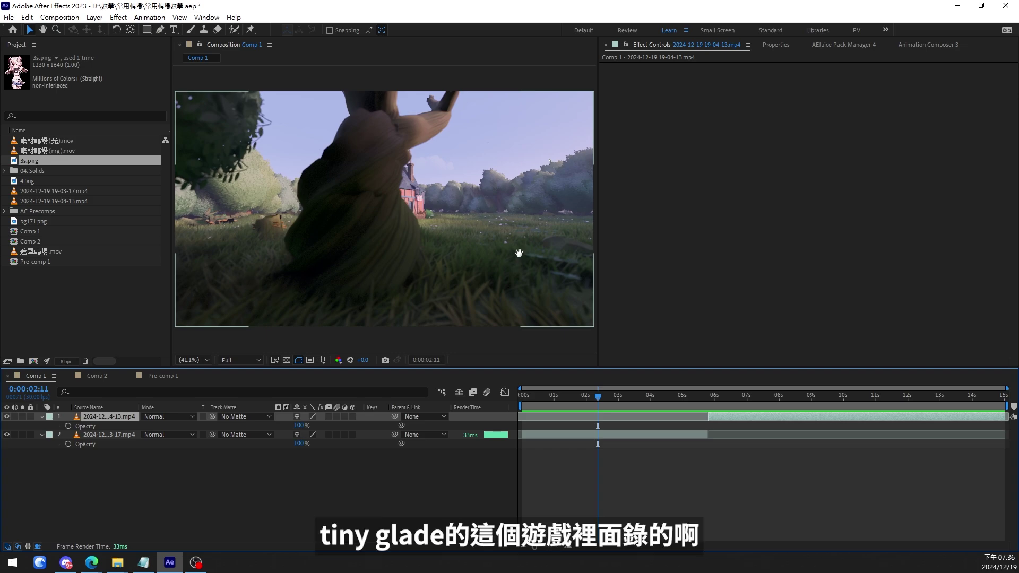
key("space")
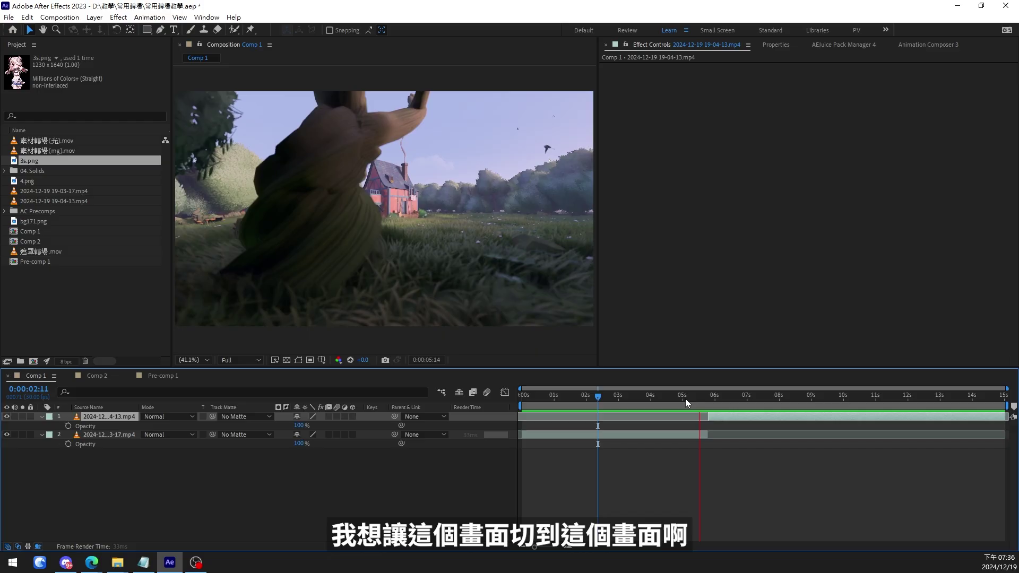
left_click_drag(664, 427, 784, 428)
key("space")
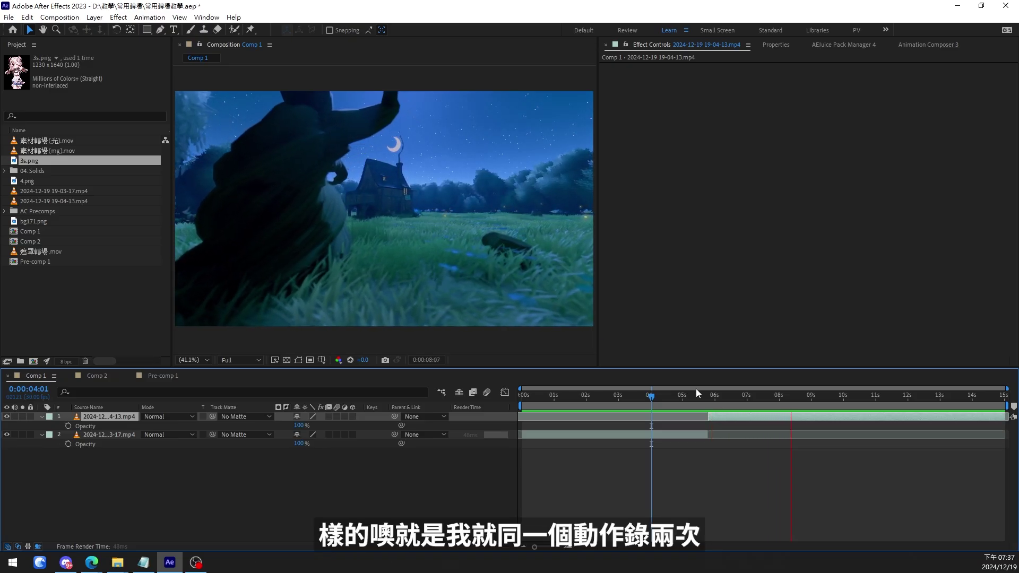
left_click(657, 405)
left_click_drag(656, 406, 618, 407)
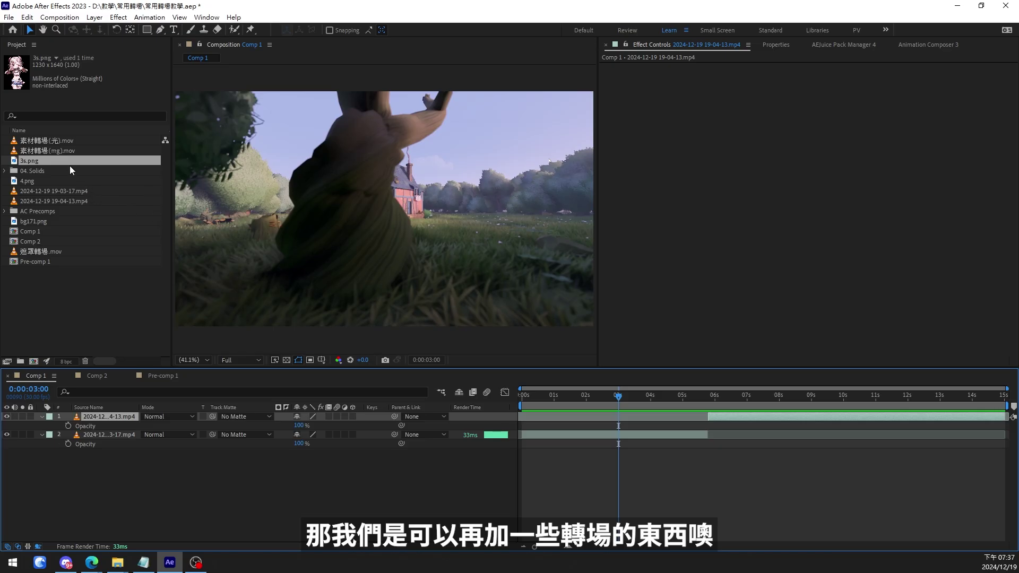
Add 素材轉場(光).mov as the top layer, spanning the cut between the two clips, and set its blending mode to Screen.
left_click_drag(64, 144, 738, 413)
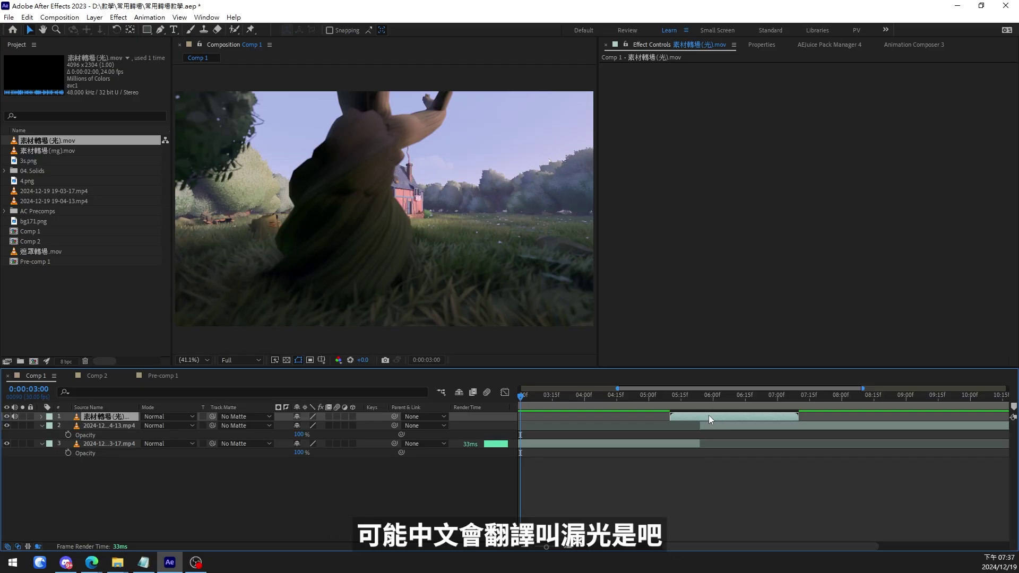
left_click_drag(703, 412, 672, 425)
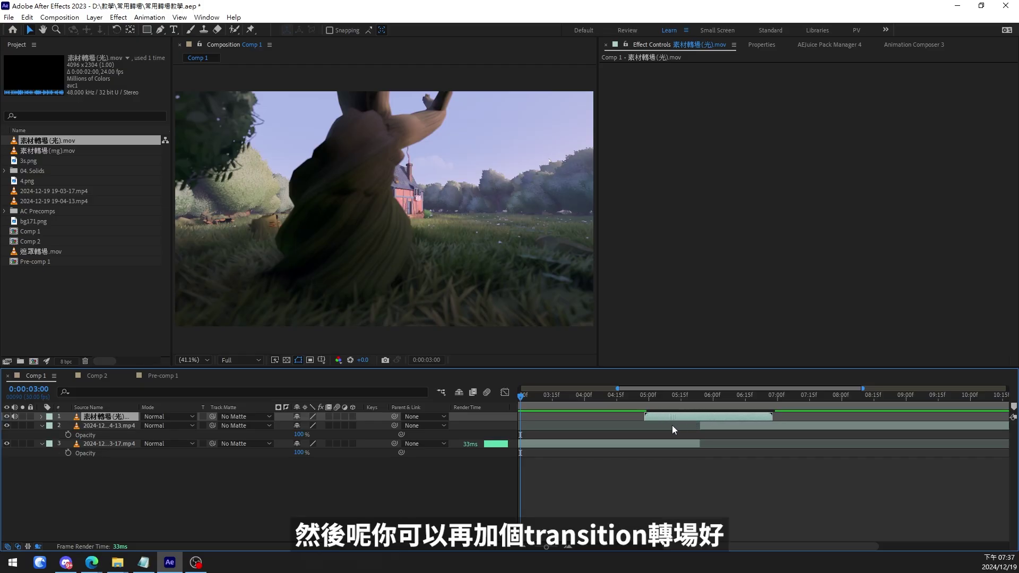
left_click(627, 397)
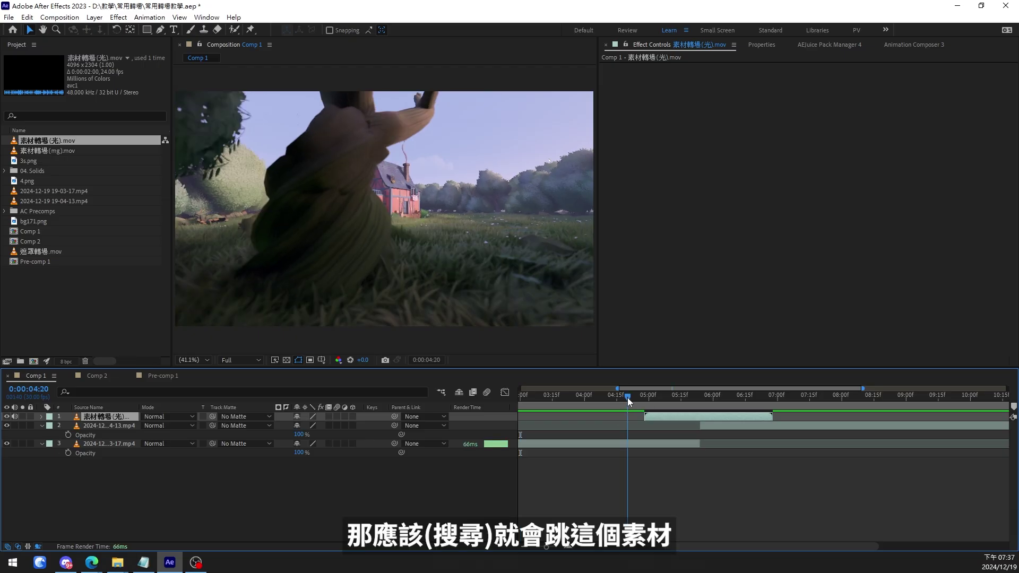
left_click_drag(627, 397, 701, 427)
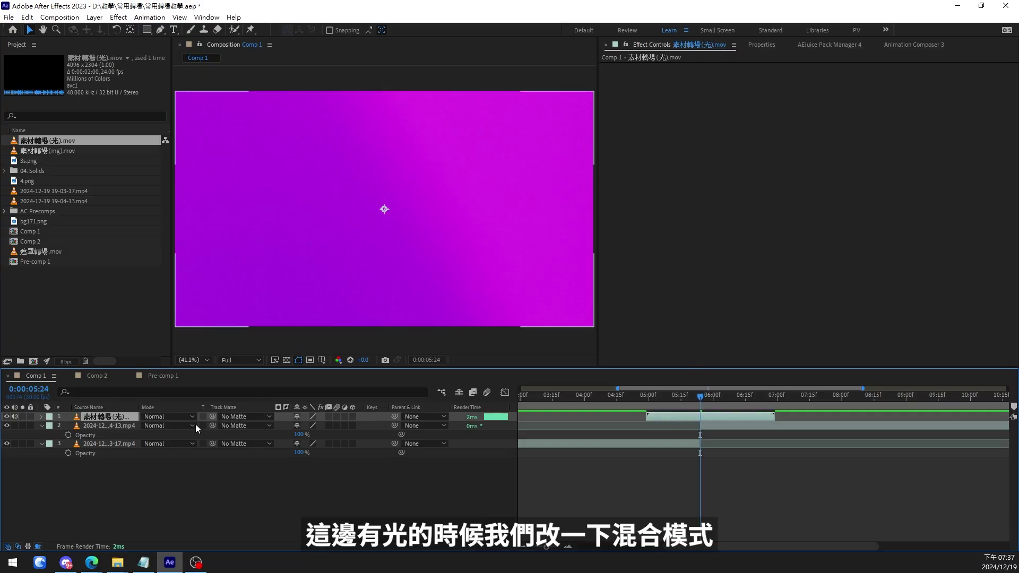
left_click(165, 417)
left_click(204, 221)
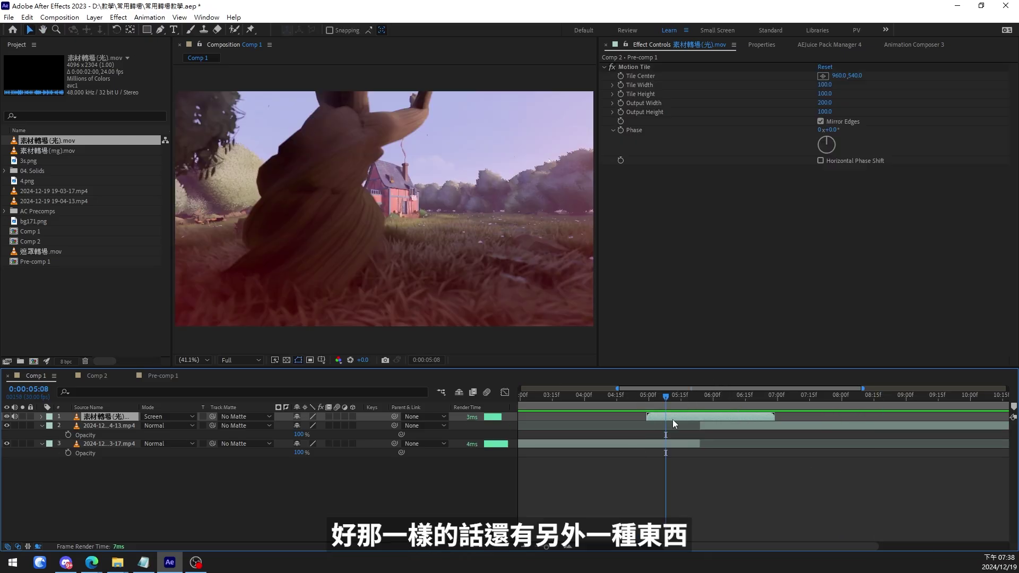
Replace the light footage layer with 素材轉場(mg).mov near the cut and check the composition at 0:00:05:20.
key("Delete")
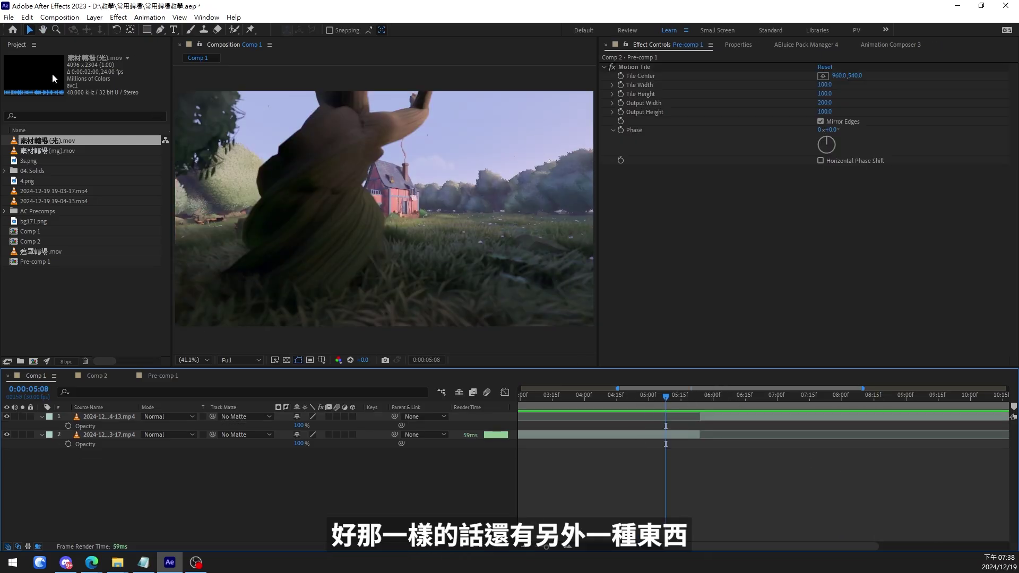
left_click_drag(72, 151, 679, 412)
key("space")
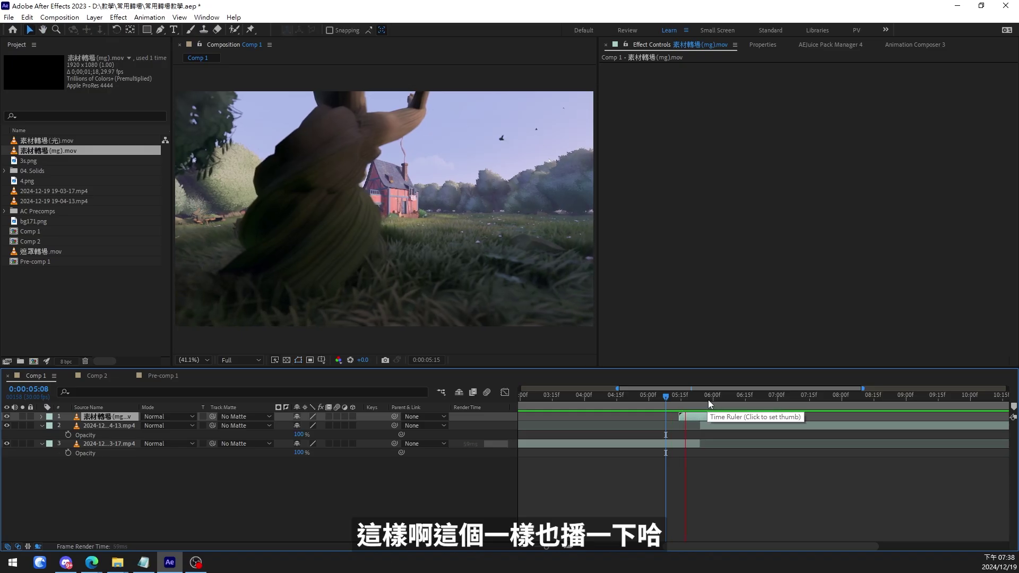
left_click_drag(666, 396, 691, 399)
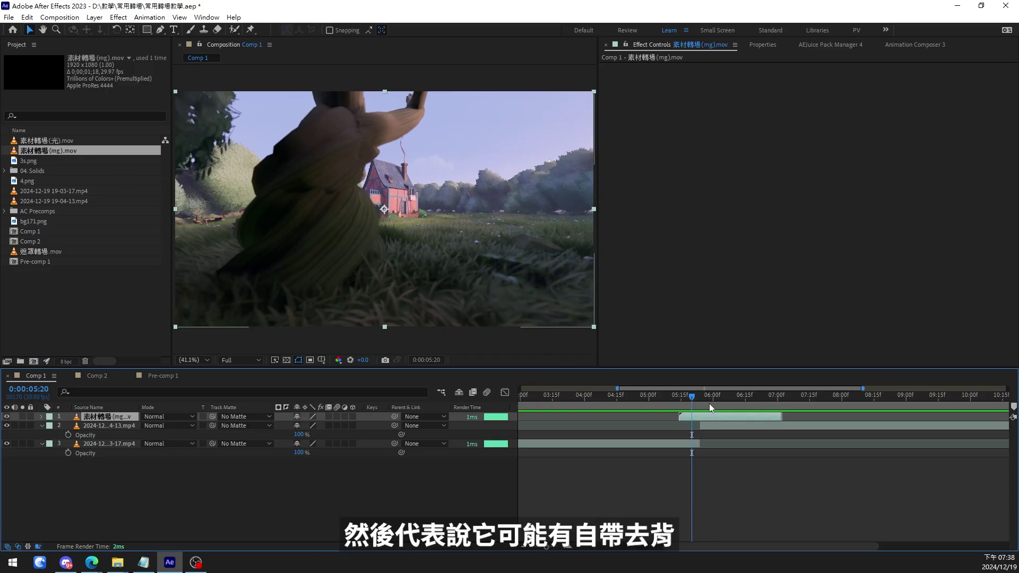
left_click(192, 417)
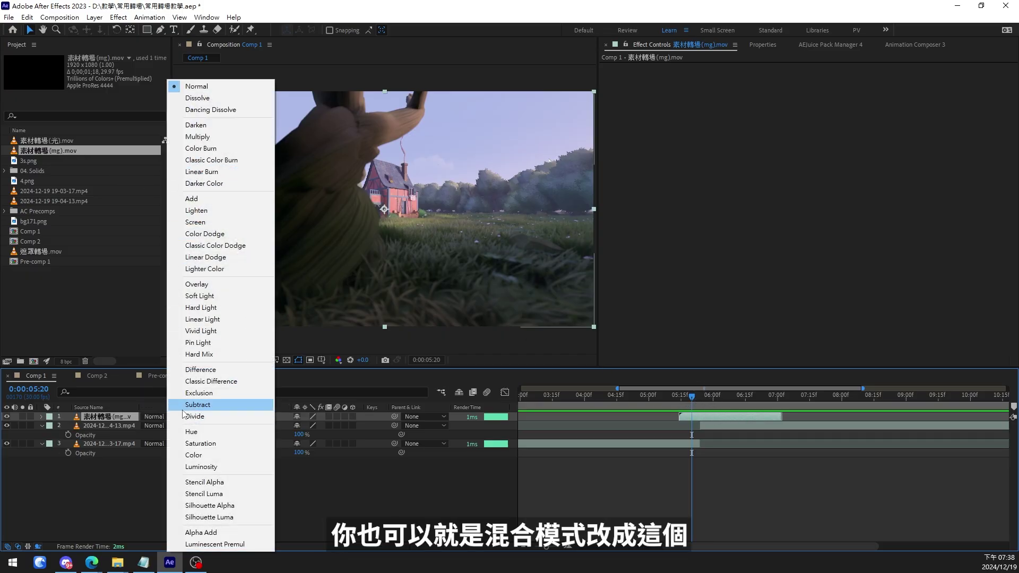
left_click(676, 426)
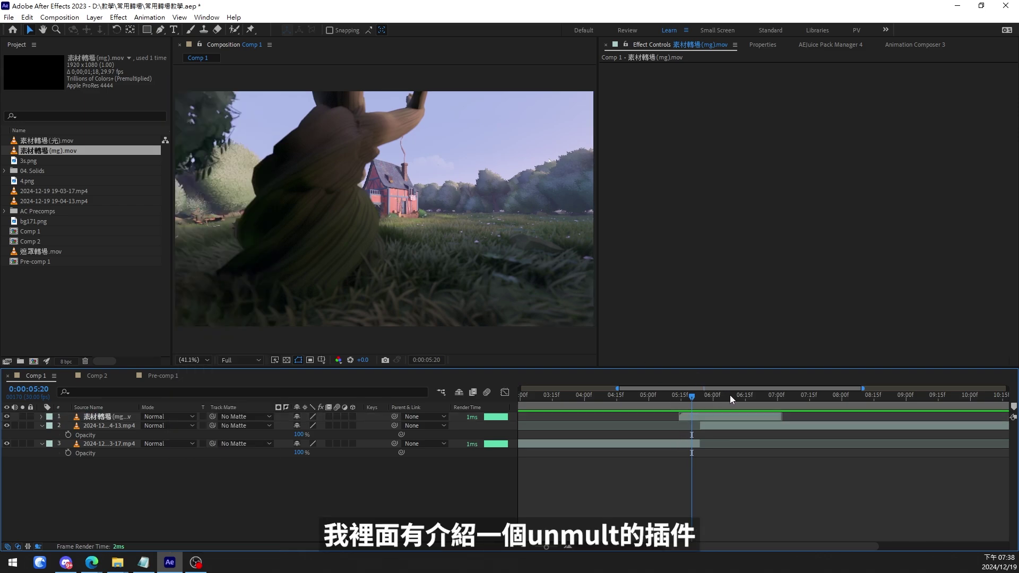
Shift the 素材轉場(mg).mov layer earlier so its clouds fill the frame at the 0:00:05:24 cut.
scroll(702, 402, "up", 3, "alt")
scroll(703, 402, "up", 2, "alt")
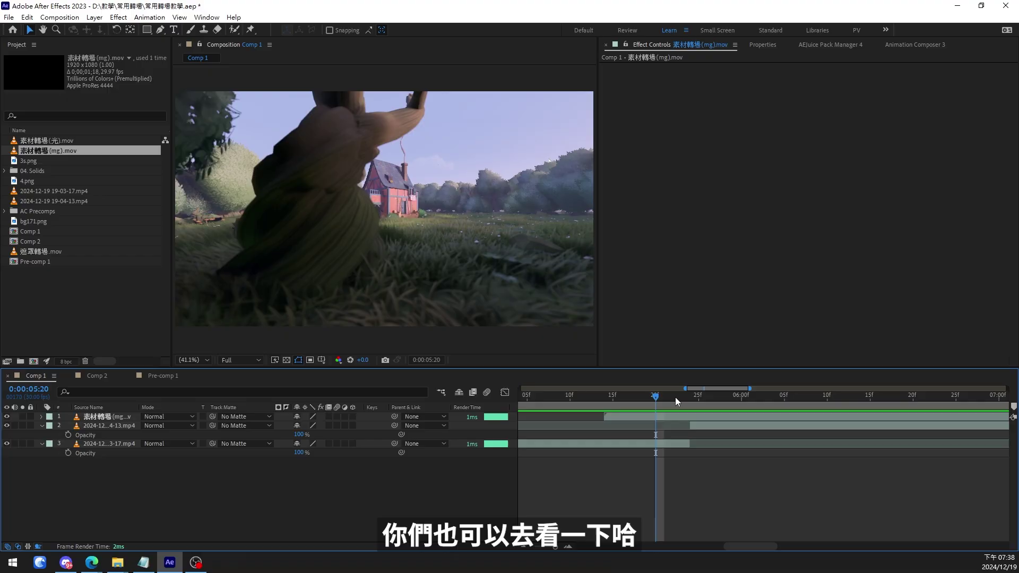
left_click_drag(656, 396, 692, 406)
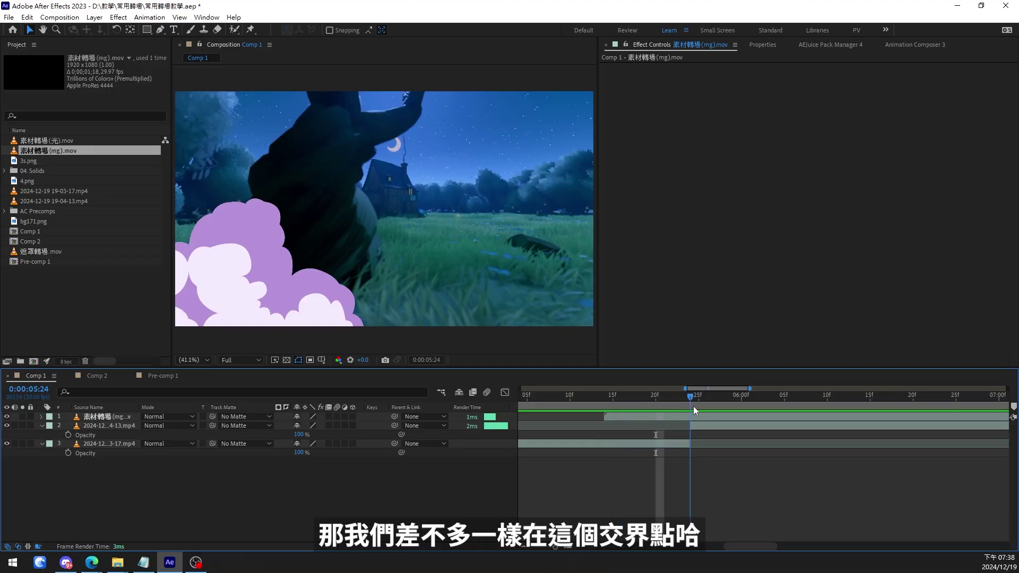
scroll(691, 434, "down", 2, "alt")
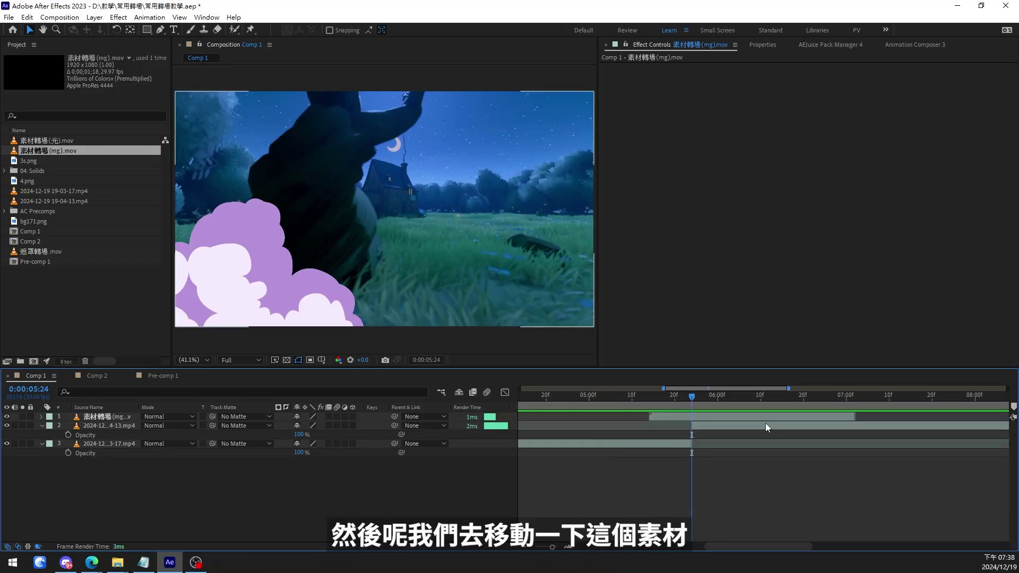
left_click_drag(766, 413, 728, 419)
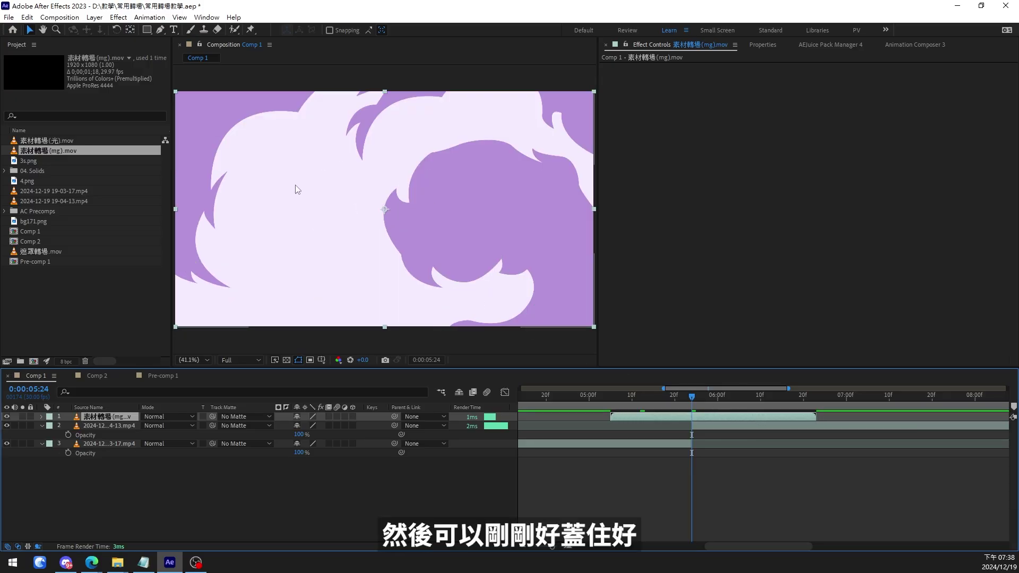
Play the cloud transition from 0:00:04:24 until the night clip is fully shown.
scroll(800, 491, "down", 2)
left_click(692, 395)
left_click(686, 405)
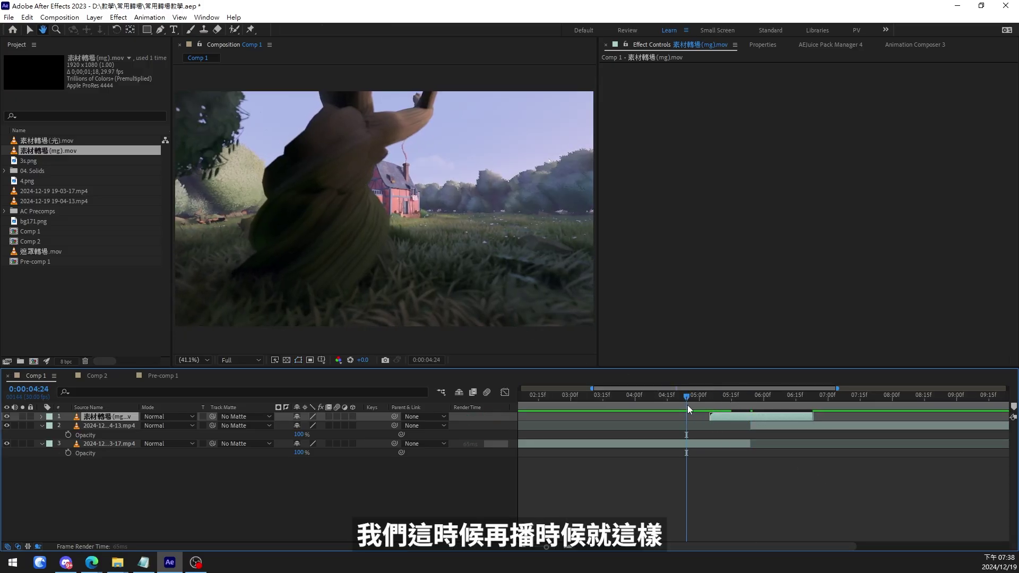
key("space")
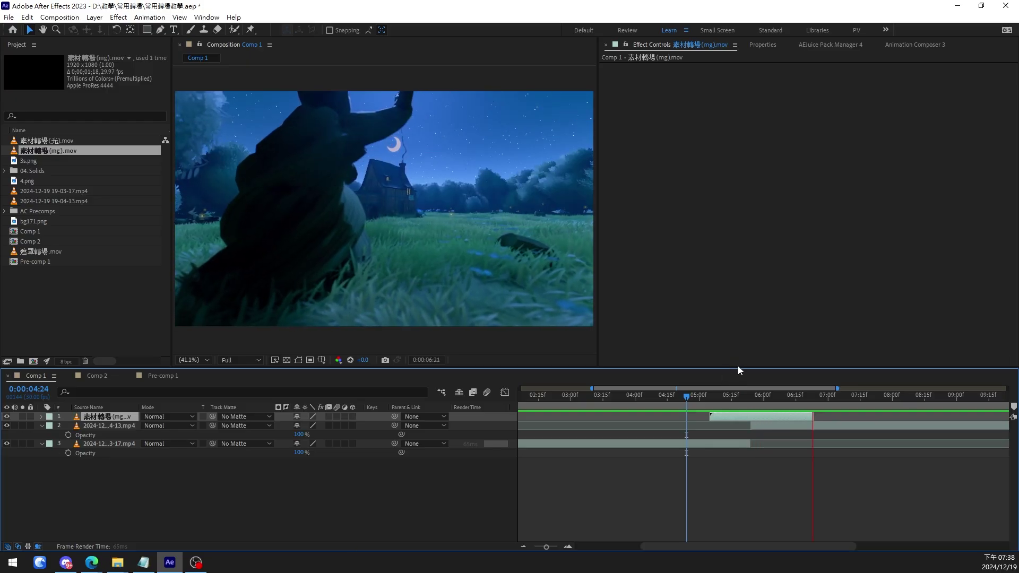
key("space")
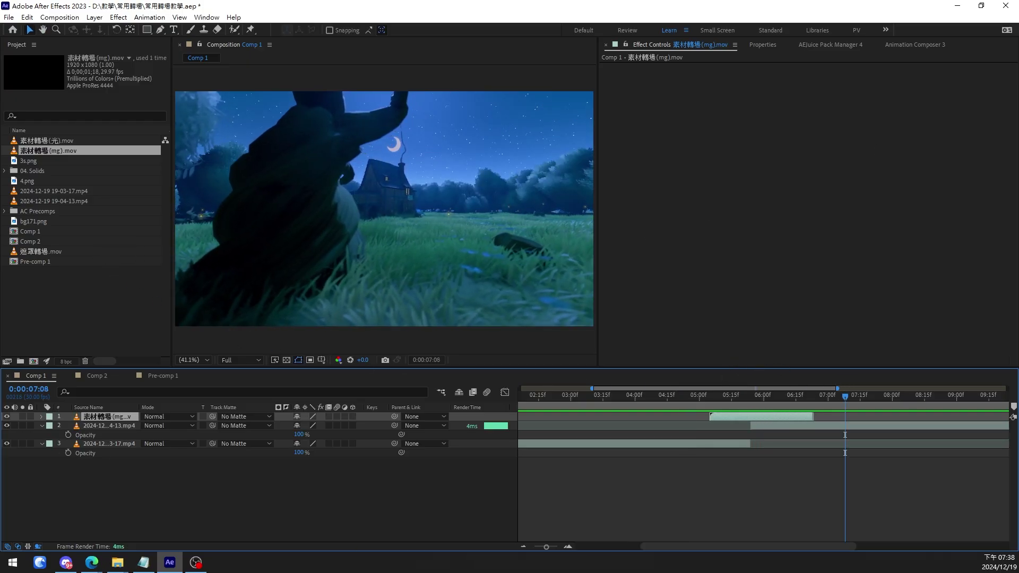
Replace the cloud footage layer with 遮罩轉場.mov as the top layer, starting at about the cut between the clips.
key("Delete")
scroll(635, 456, "down", 3)
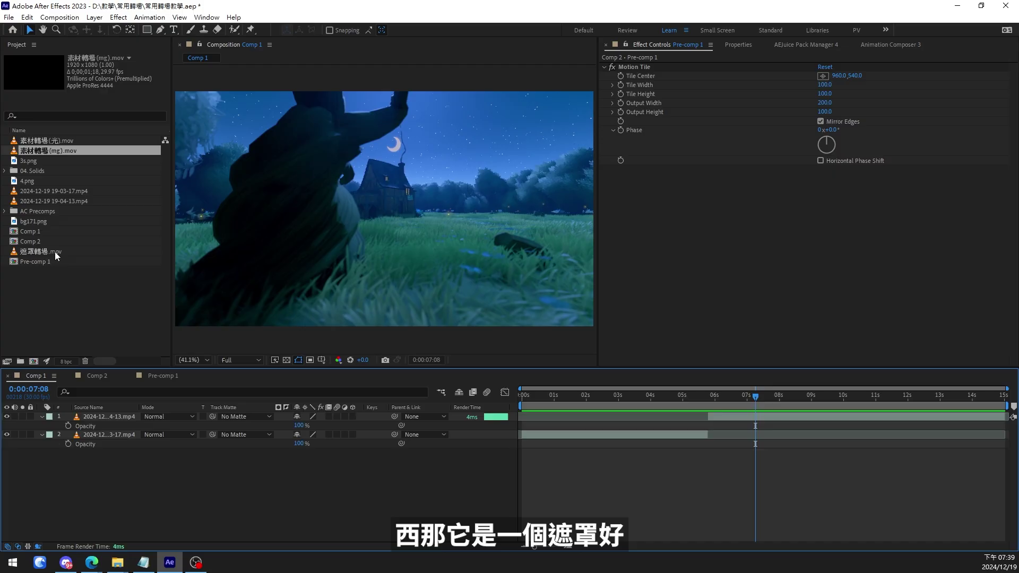
left_click_drag(57, 256, 706, 414)
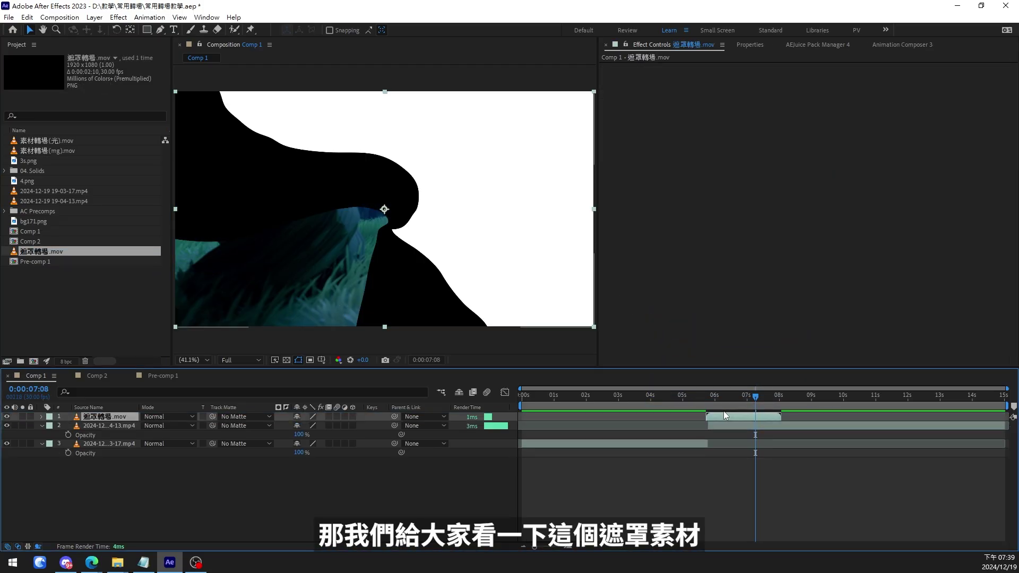
Play the mask footage from 0:00:05:14 and examine the frame near its end at 0:00:08:01.
scroll(750, 402, "up", 4)
scroll(561, 407, "down", 3)
left_click(567, 399)
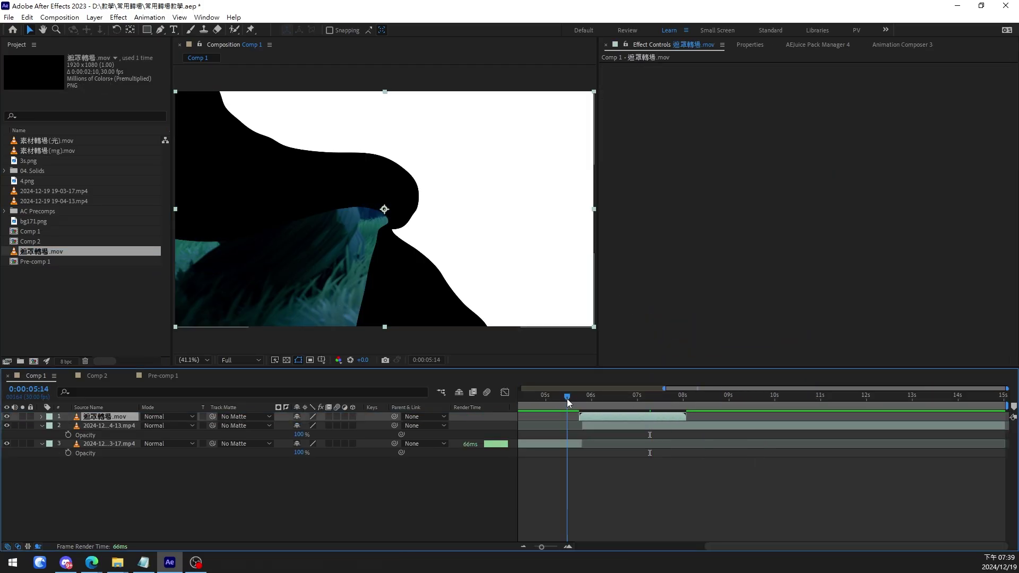
key("space")
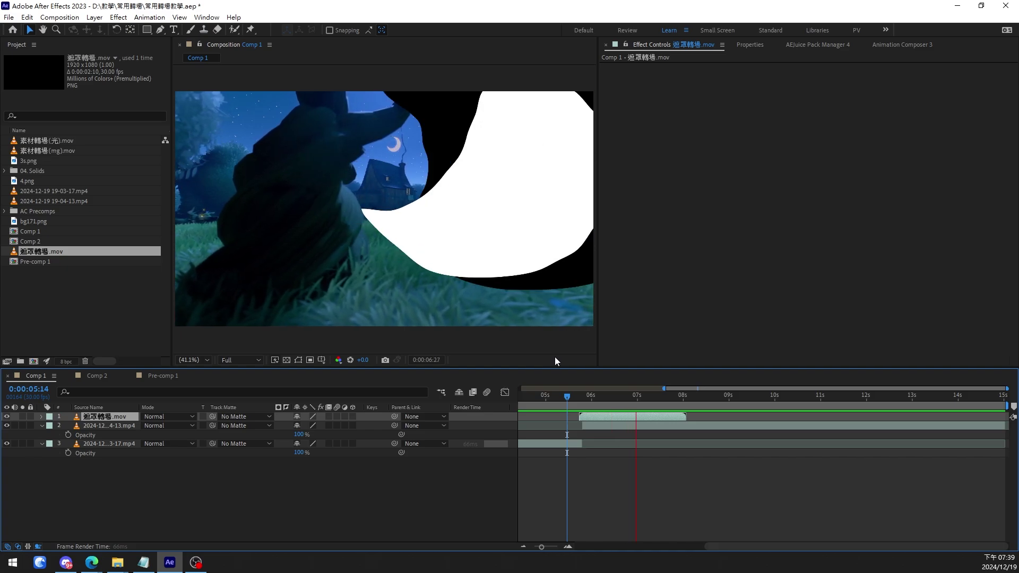
key("space")
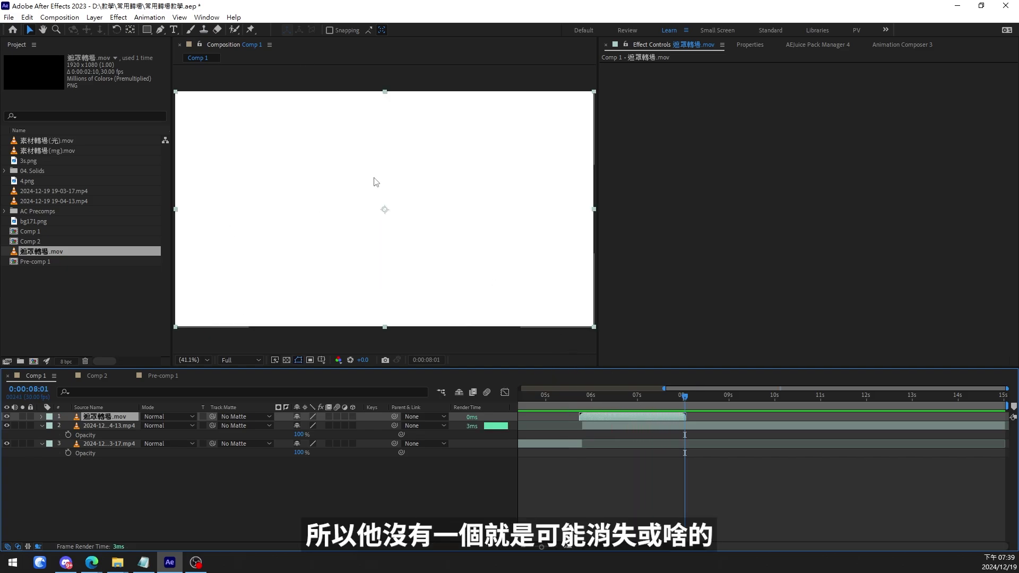
key(";")
scroll(685, 411, "up", 1)
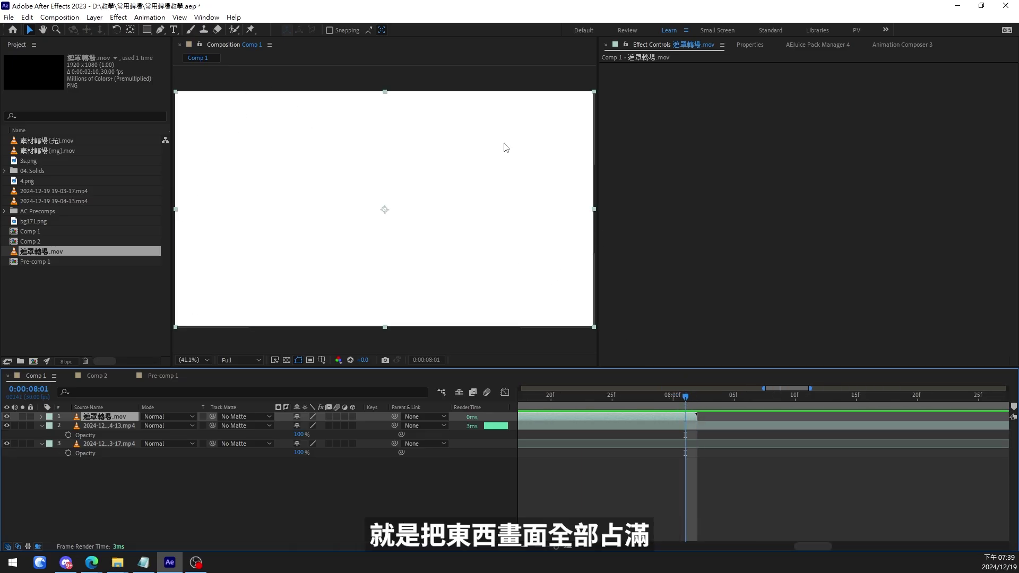
scroll(497, 239, "down", 2)
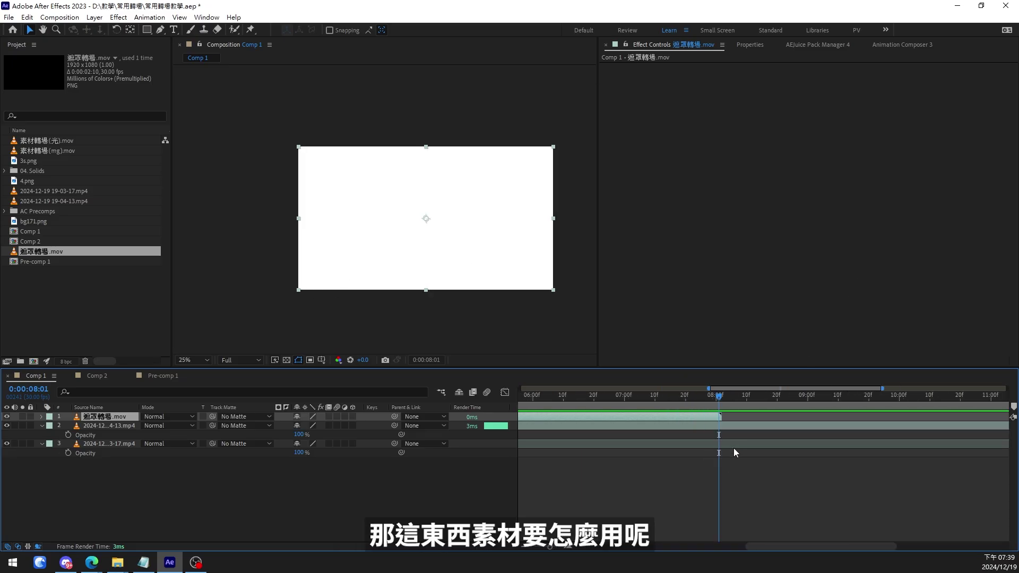
key(";")
key("=")
scroll(668, 431, "up", 2)
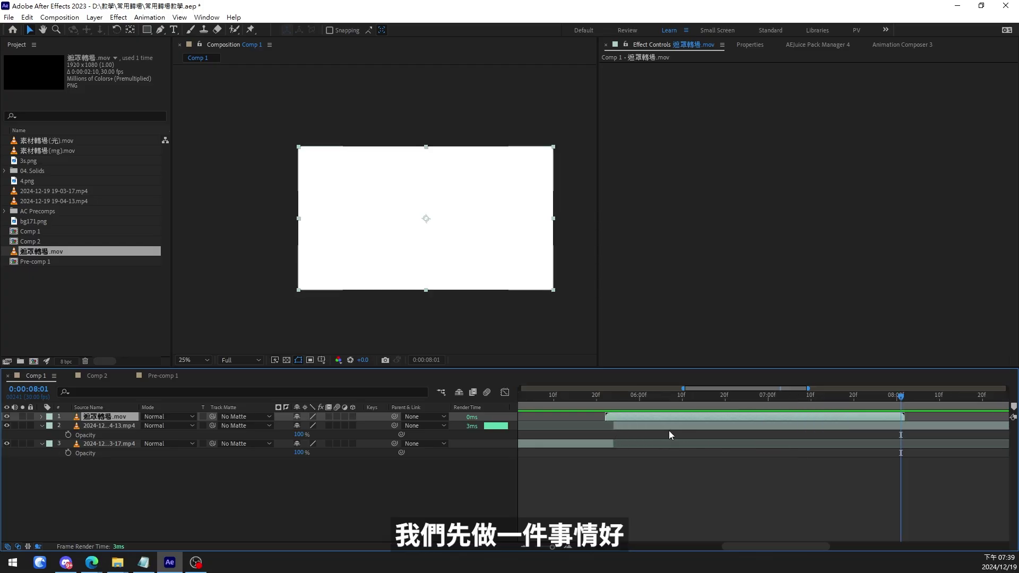
left_click(614, 444)
left_click_drag(577, 396, 571, 411)
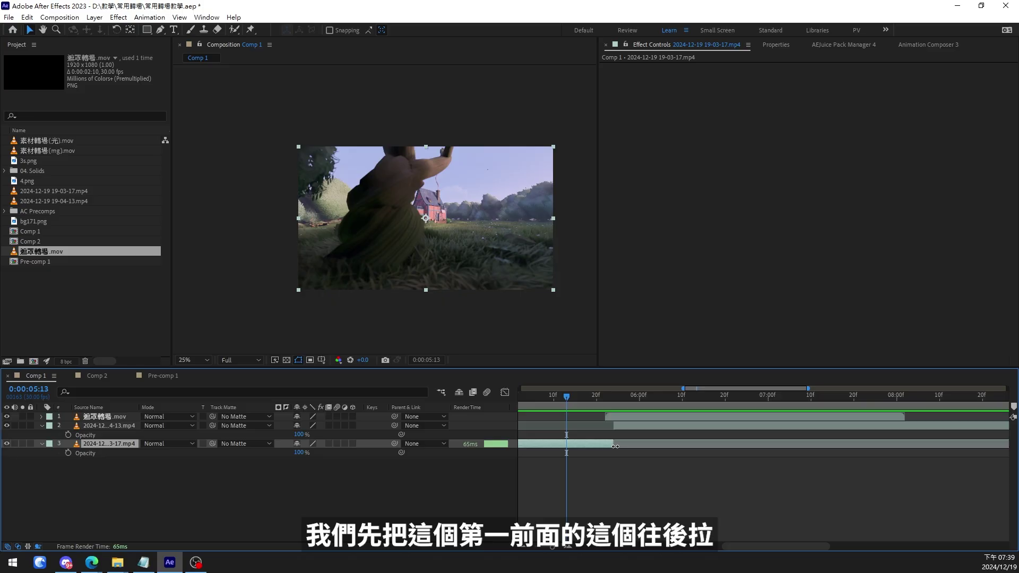
left_click_drag(613, 445, 907, 448)
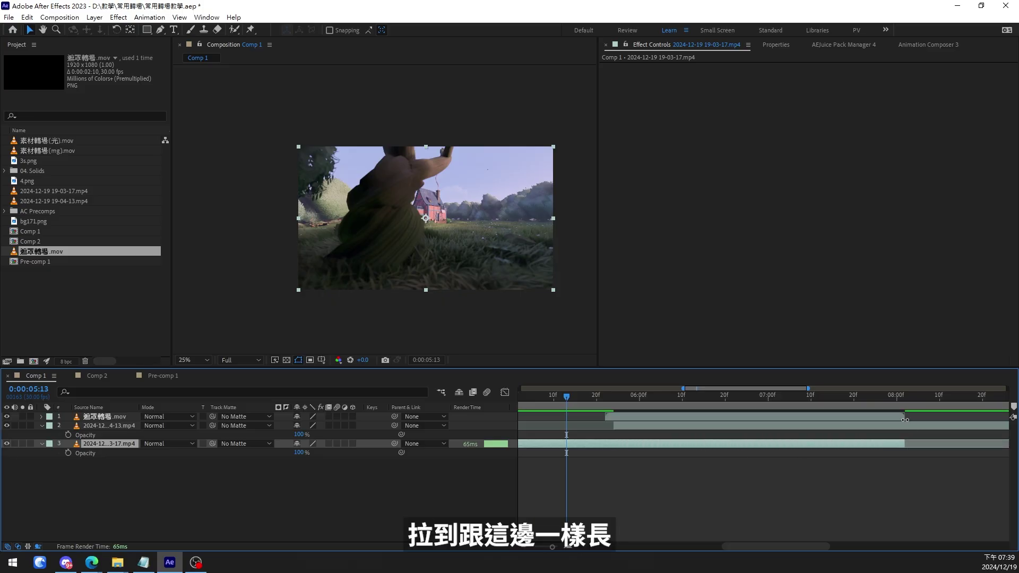
scroll(839, 404, "up", 5)
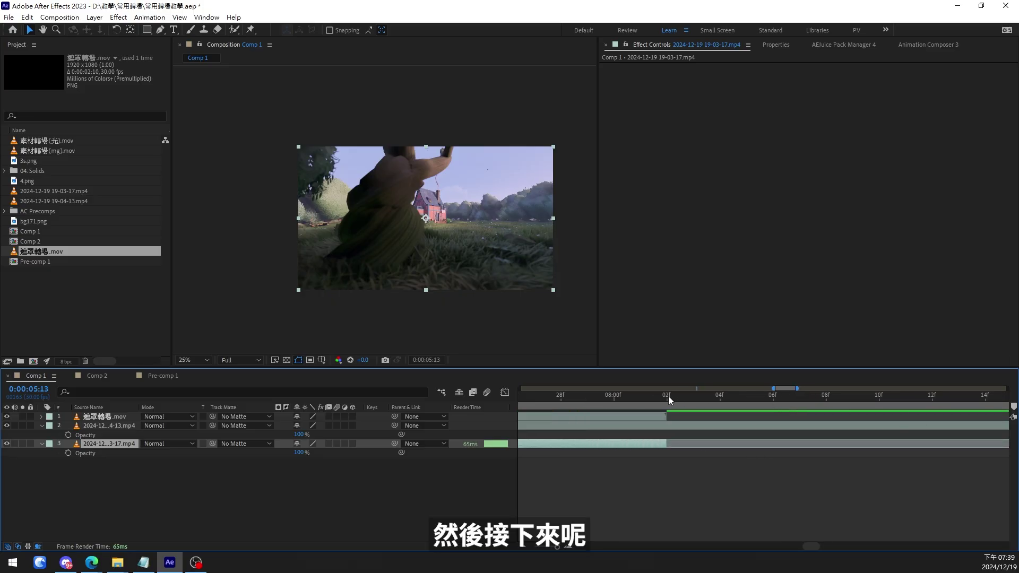
left_click(667, 396)
left_click(676, 424)
key("ctrl+shift+d")
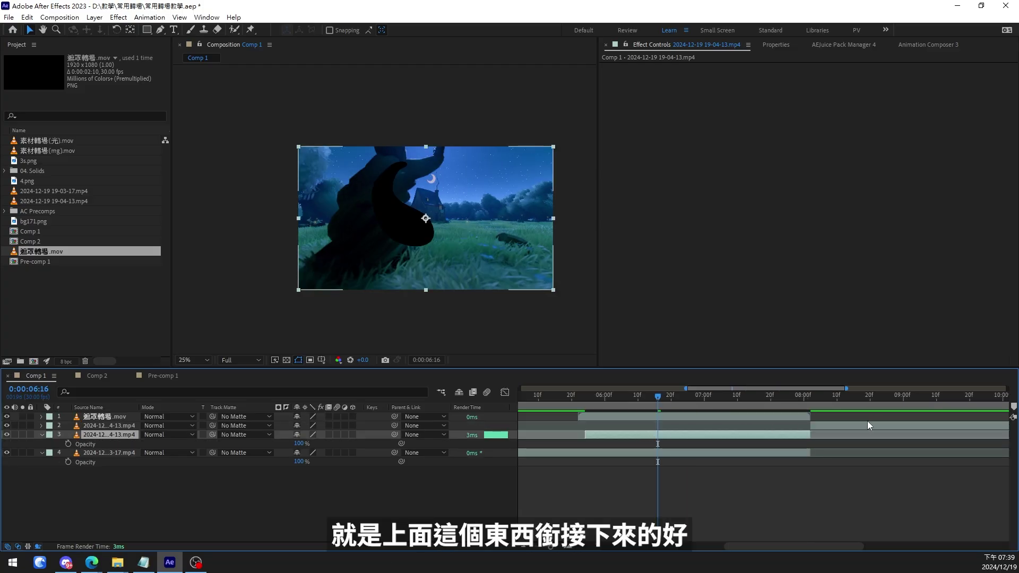
left_click(241, 435)
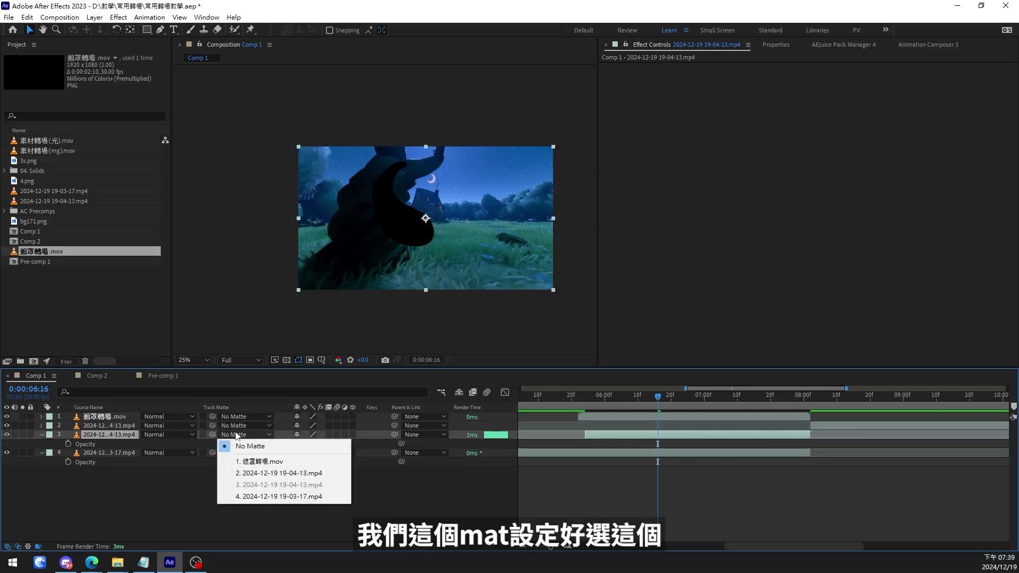
left_click(252, 463)
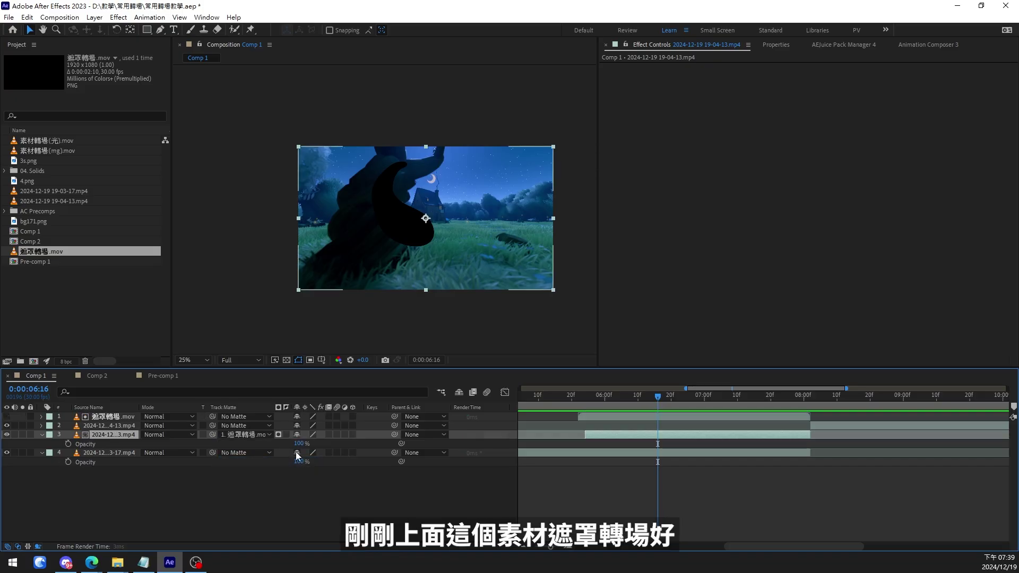
Preview the track-matte transition from 0:00:05:16 and temporarily show the 遮罩轉場.mov layer to compare the mask with the result.
left_click(556, 403)
key("space")
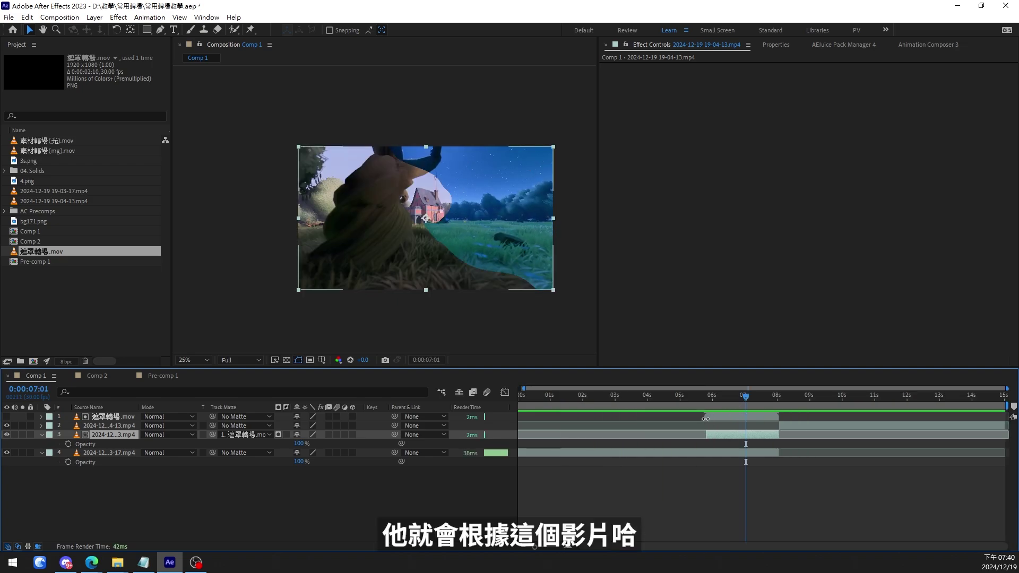
left_click(705, 419)
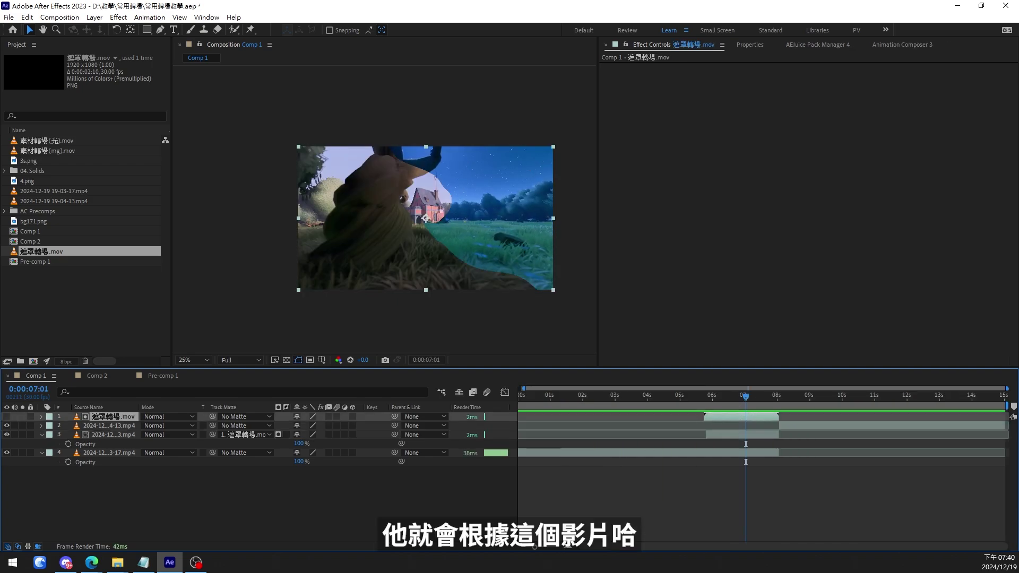
left_click(7, 417)
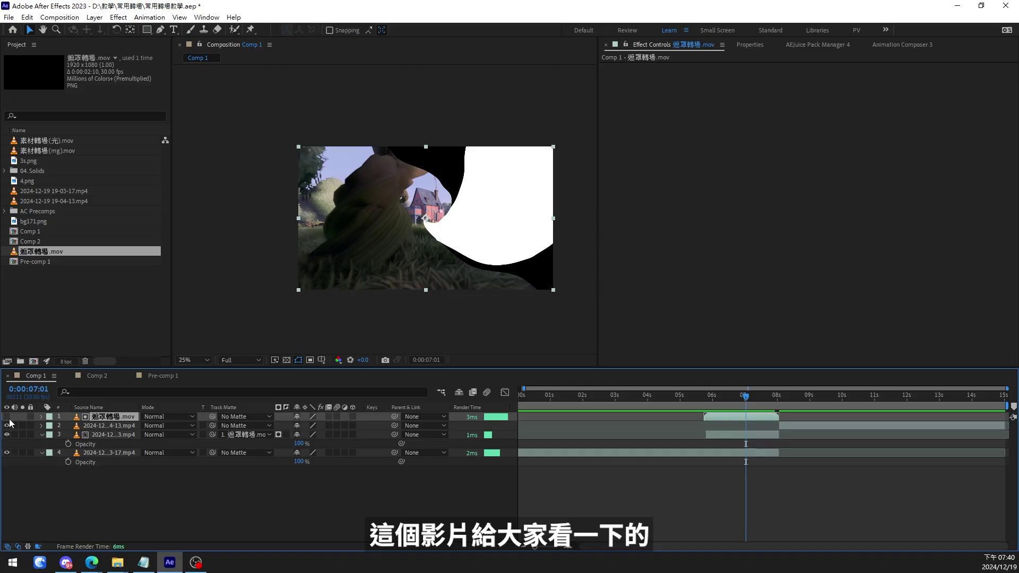
left_click(7, 417)
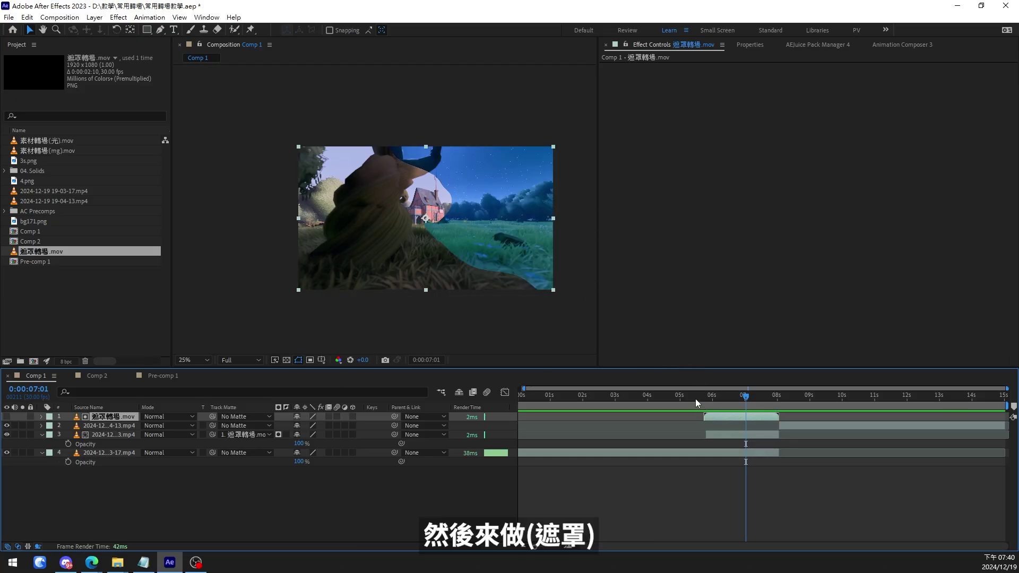
left_click_drag(695, 399, 754, 402)
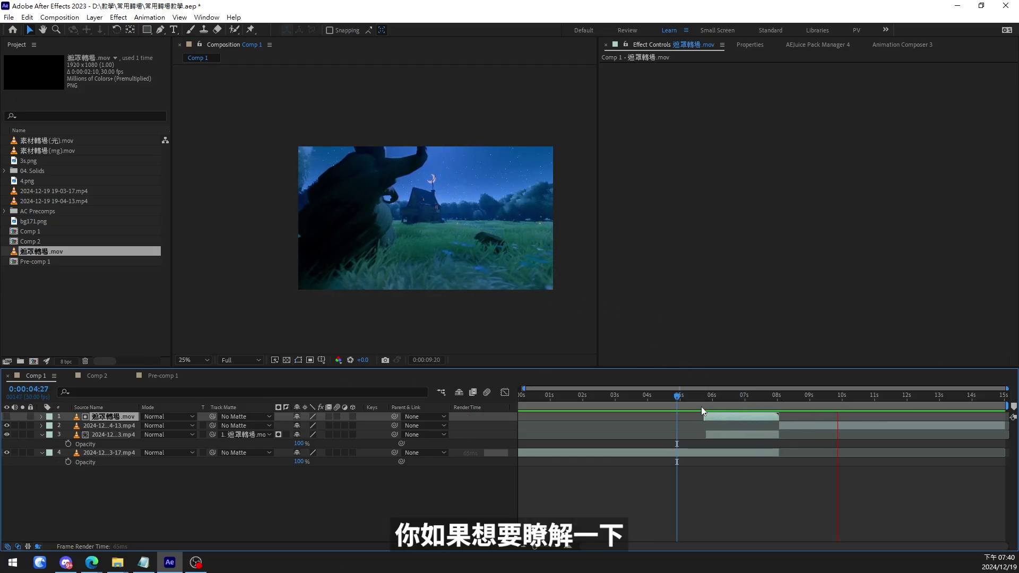
left_click(738, 395)
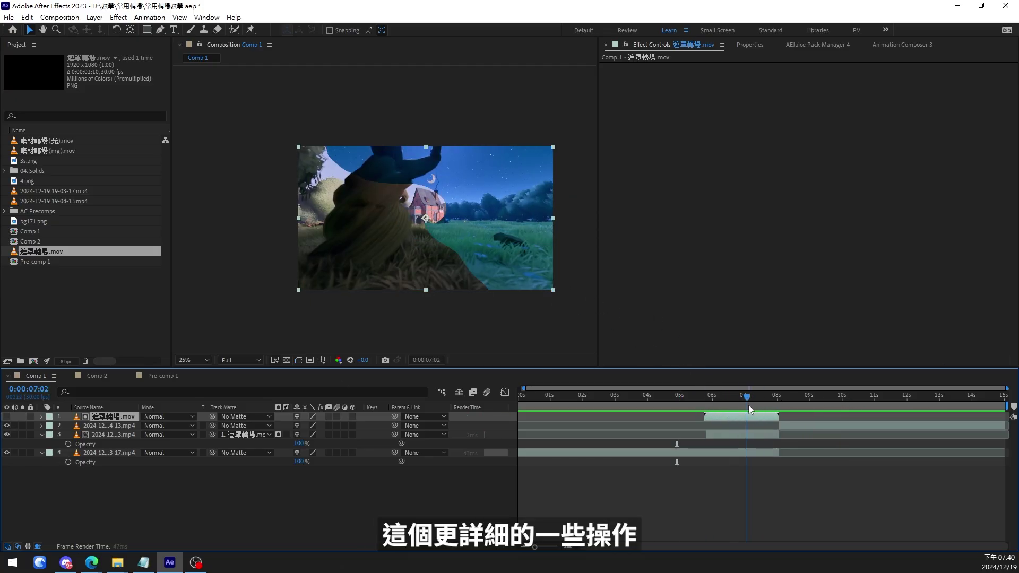
left_click(279, 434)
left_click(279, 434)
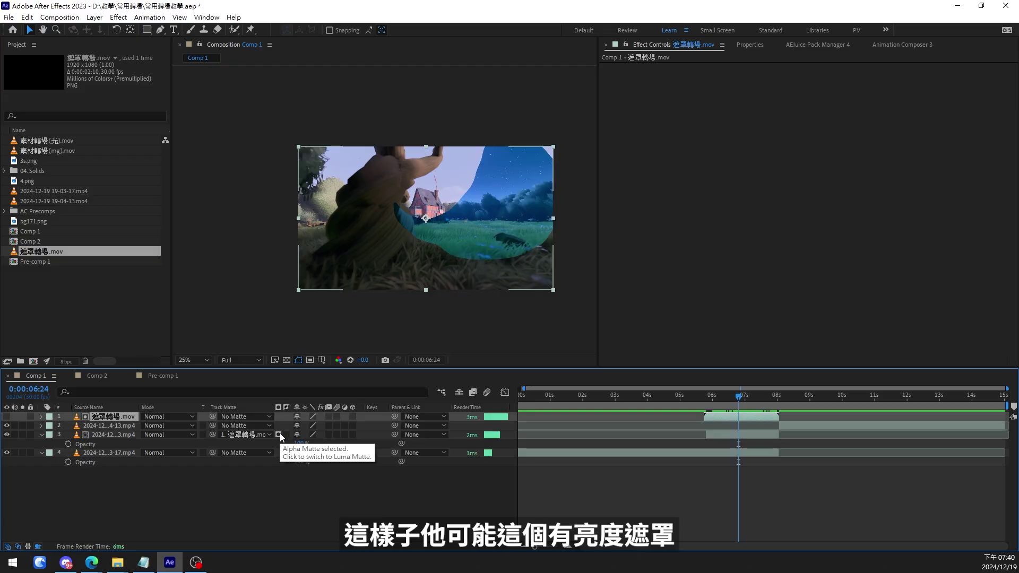
left_click(286, 434)
left_click(286, 434)
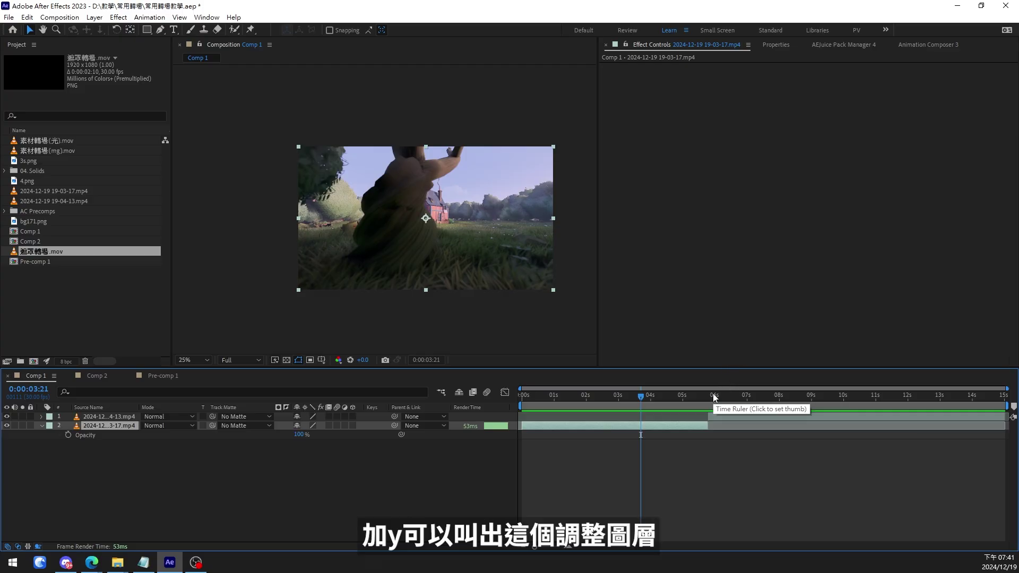
Create an adjustment layer above both video clips in Comp 1 and apply Brightness & Contrast to it.
key("ctrl+alt+y")
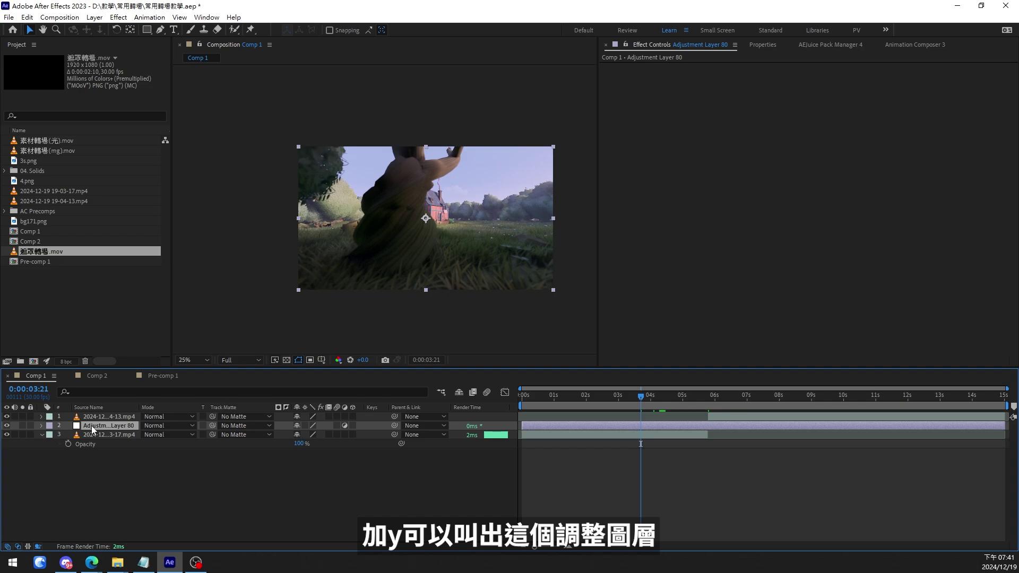
left_click_drag(93, 427, 92, 417)
key("ctrl+space")
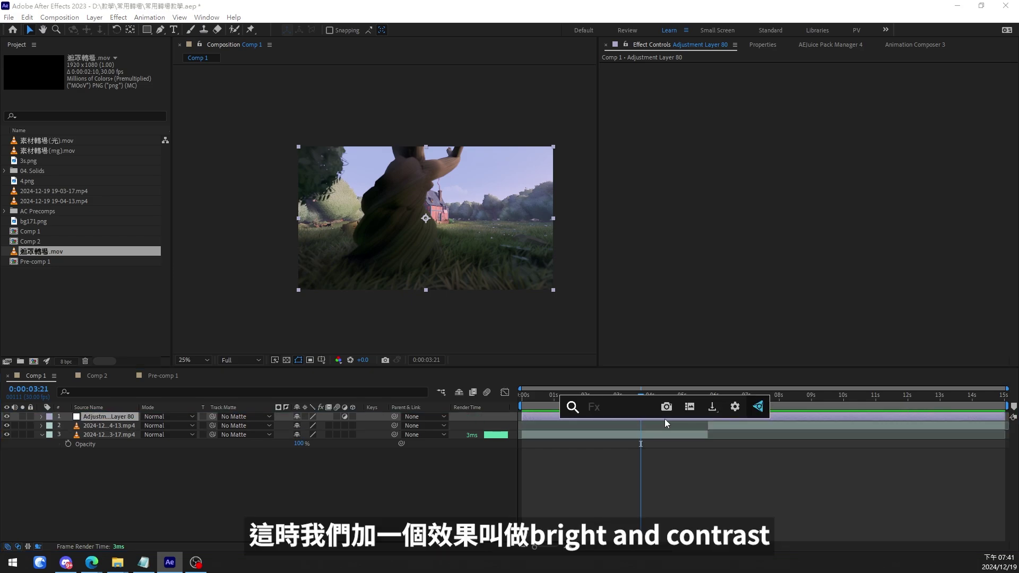
type("bri")
key("Return")
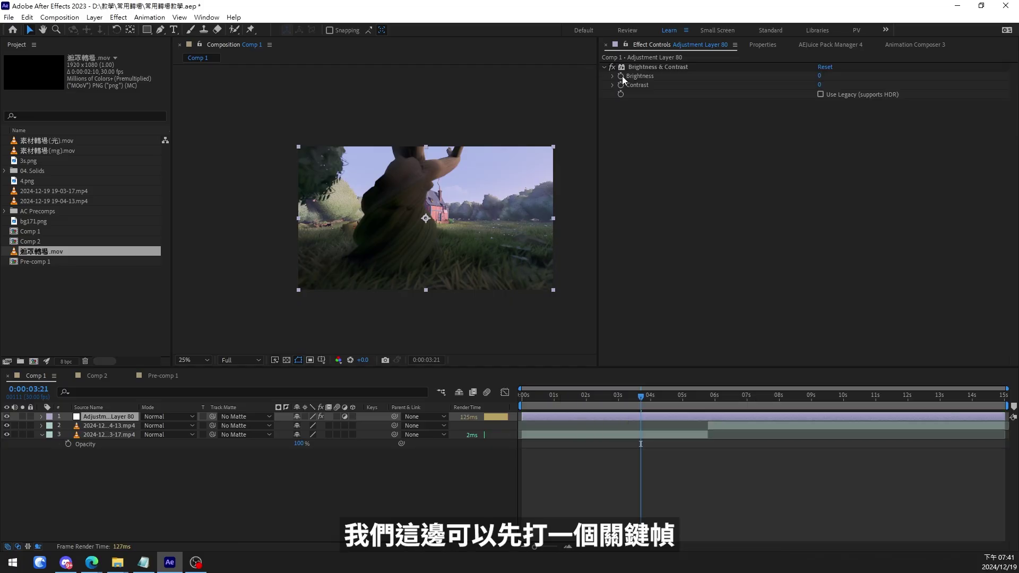
Keyframe Brightness at 0 at 0:00:03:21 and add Gaussian Blur with a Blurriness keyframe of 0 at the same time.
left_click(621, 76)
key("ctrl+space")
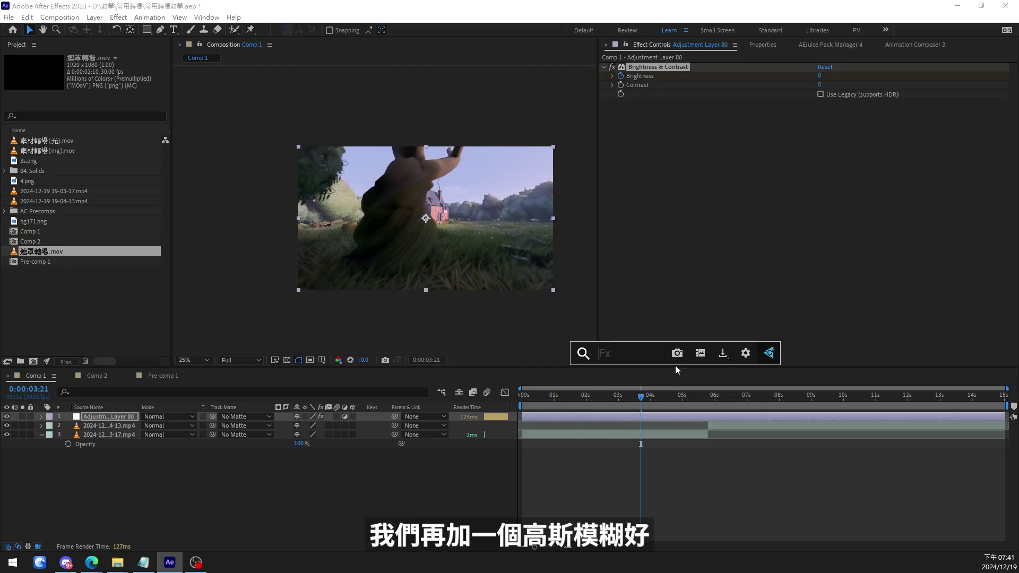
type("gau")
key("Down")
key("Return")
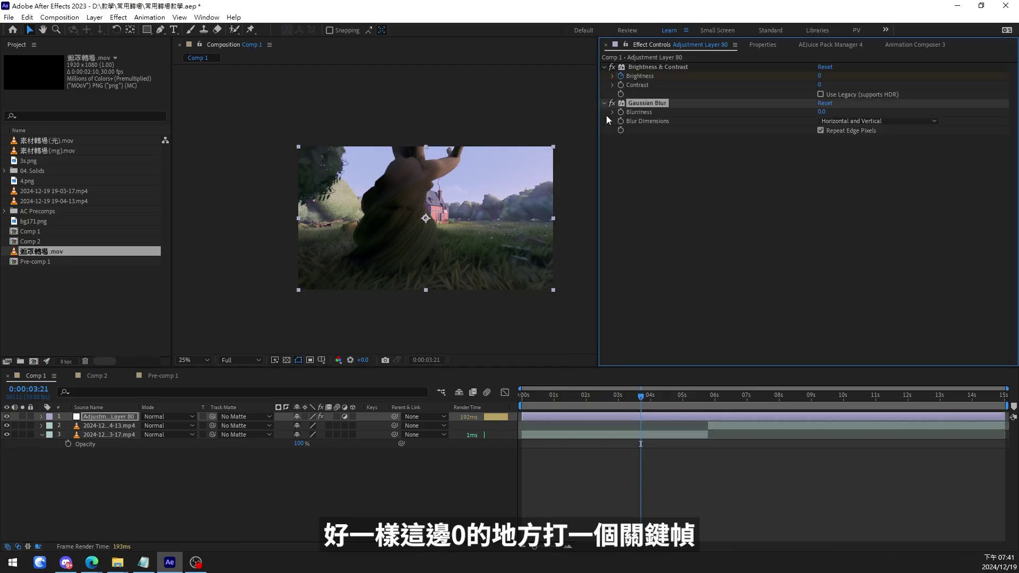
left_click(620, 112)
At 0:00:05:23, just before the cut, set the adjustment layer's Brightness to 150 and Blurriness to 56.8.
scroll(730, 404, "up", 2)
left_click(724, 400)
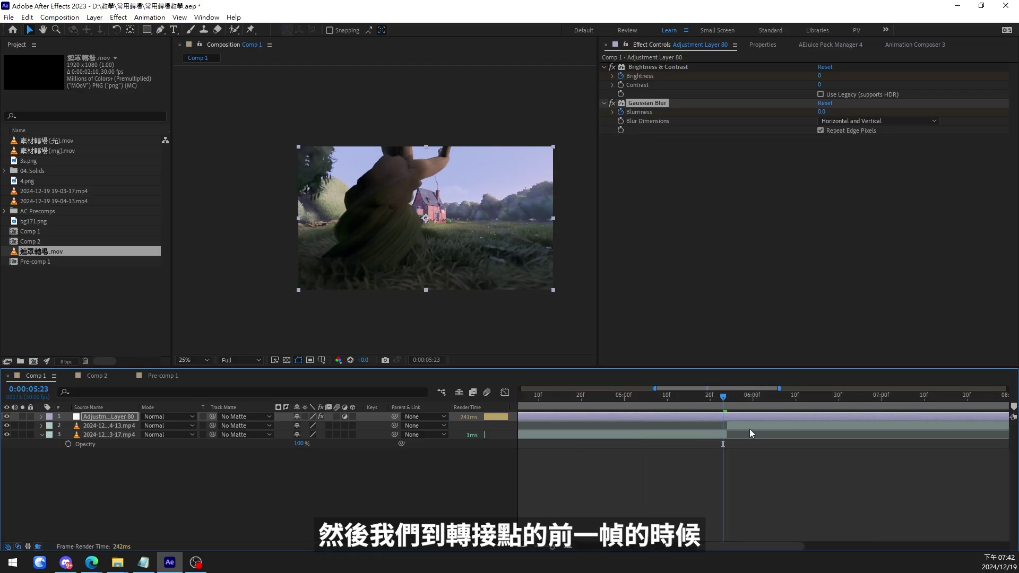
left_click_drag(819, 77, 1015, 73)
left_click_drag(820, 112, 971, 117)
left_click(748, 158)
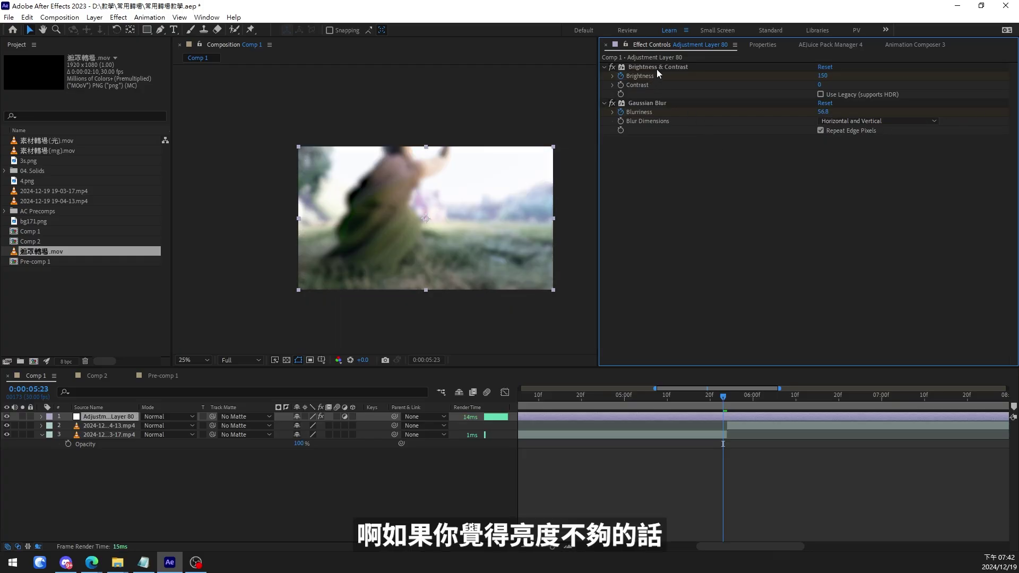
Duplicate the Brightness & Contrast effect twice on the adjustment layer to intensify the flash.
left_click(666, 68)
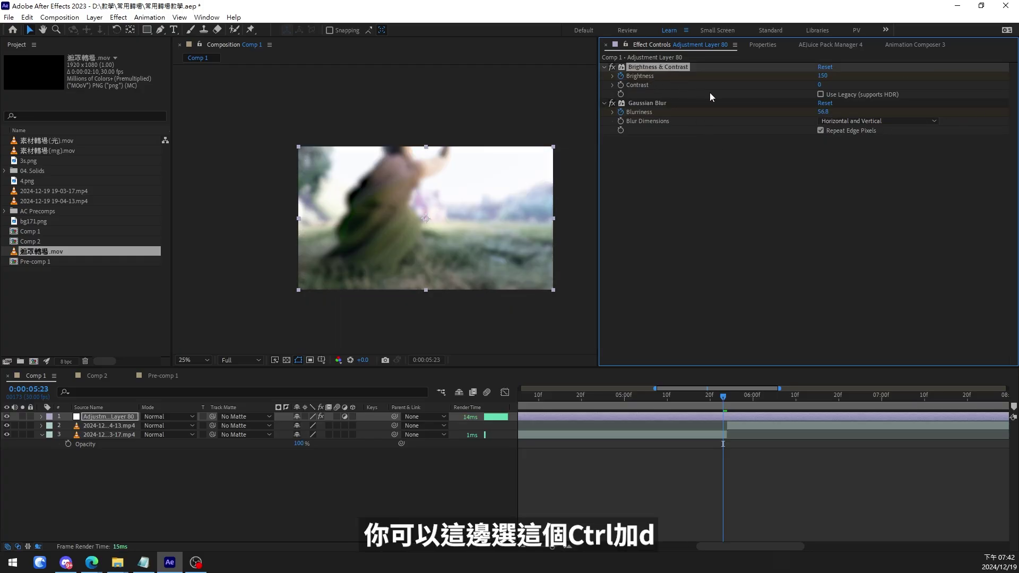
key("ctrl+d")
key("ctrl+d")
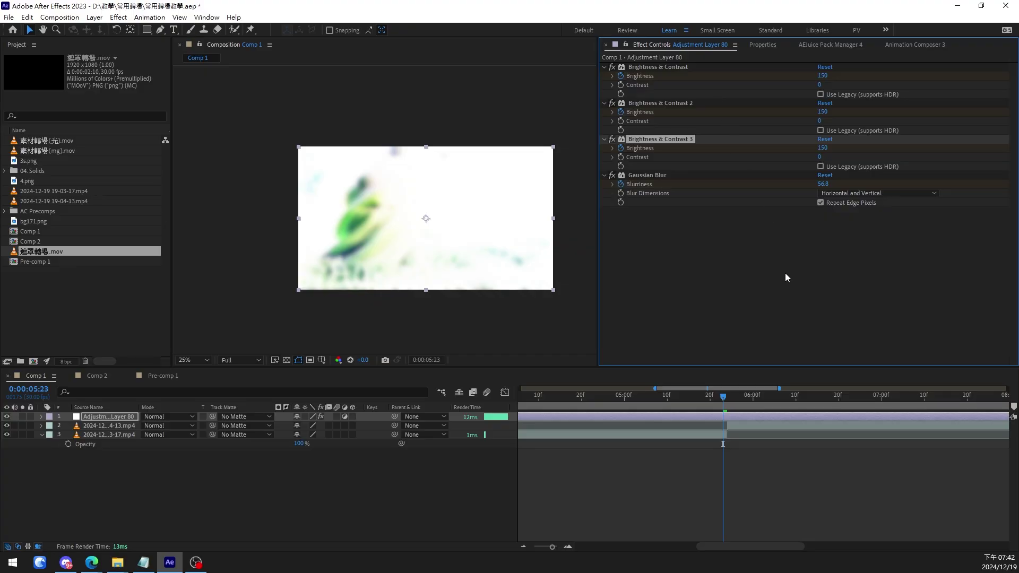
scroll(756, 468, "down", 3)
left_click(748, 471)
Reveal the adjustment layer's keyframes and copy the starting Brightness and Blurriness keyframes to 0:00:08:02.
left_click(646, 418)
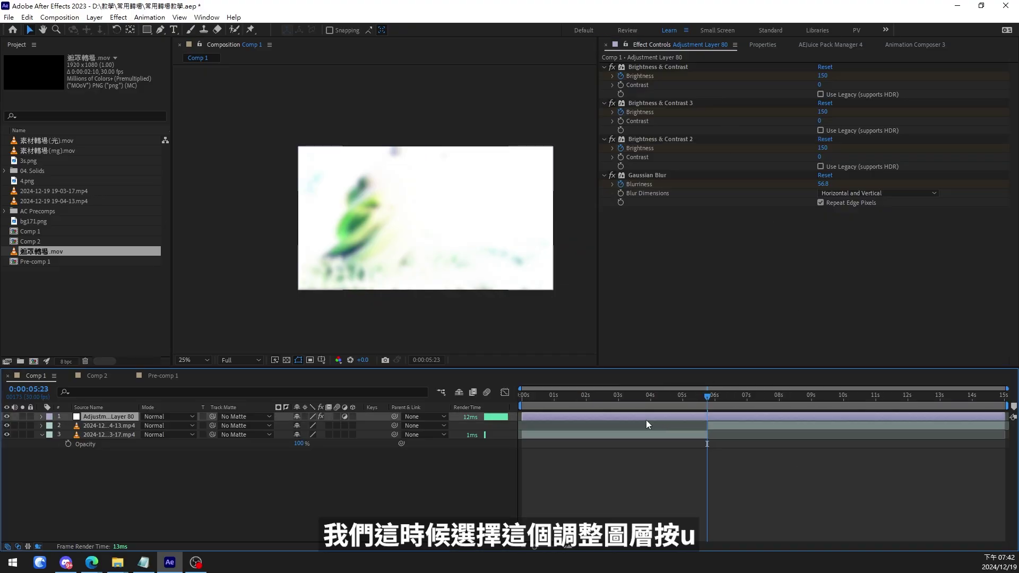
key("u")
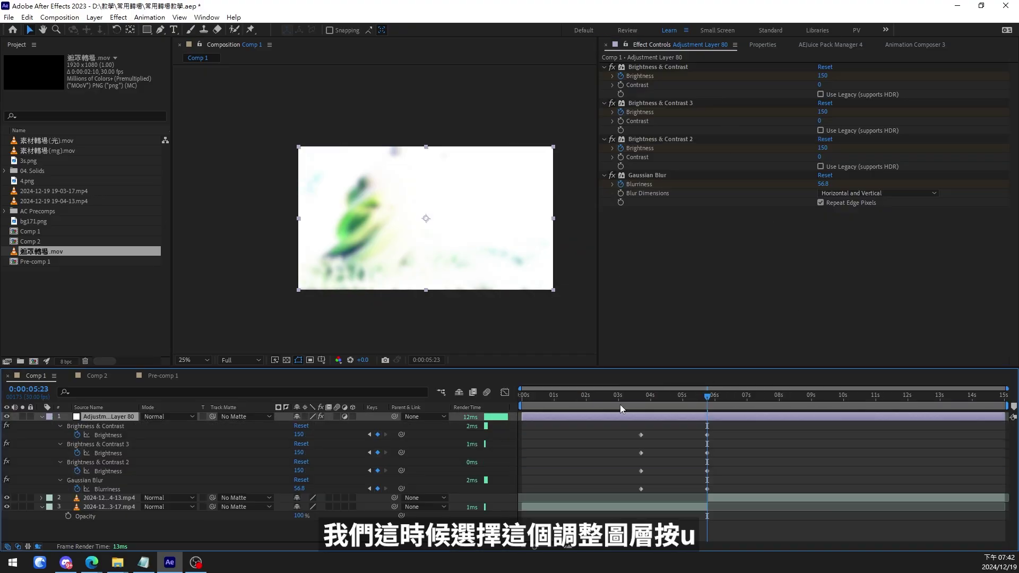
left_click(781, 399)
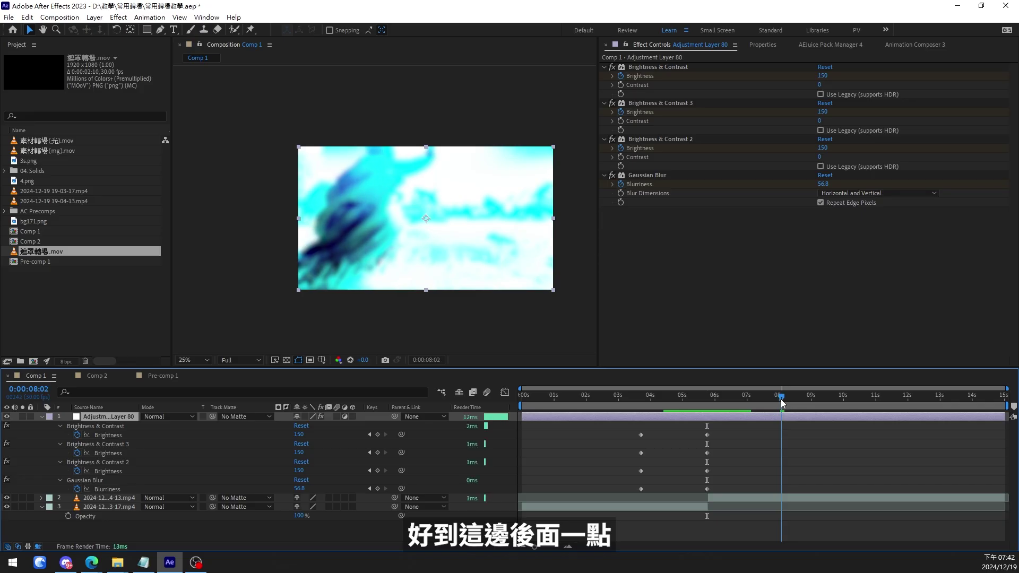
left_click_drag(657, 434, 623, 491)
key("ctrl+c")
key("ctrl+v")
Preview the flash-and-blur transition across the cut, and delete the adjustment layer from Comp 1.
left_click(655, 407)
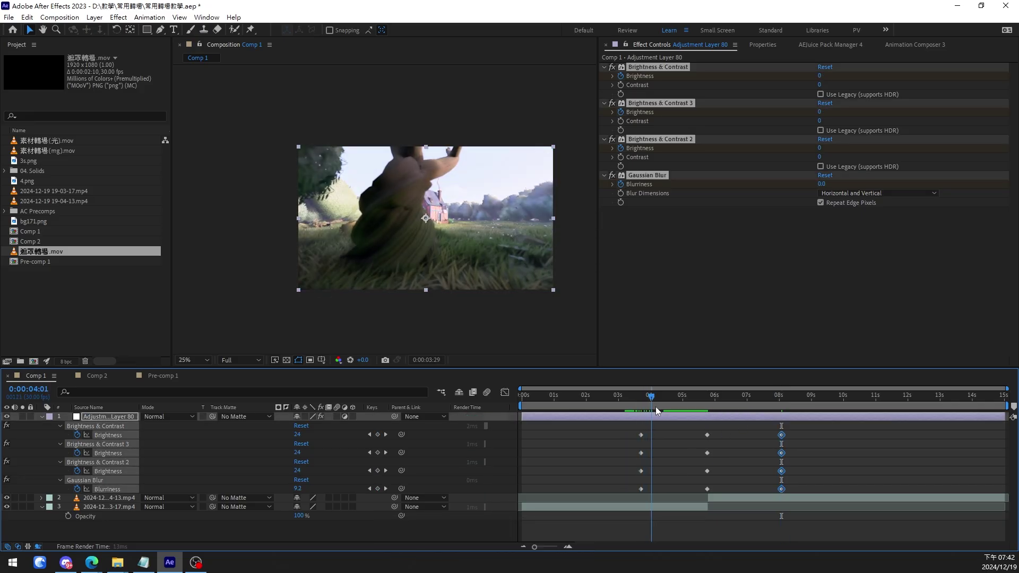
left_click_drag(655, 406, 747, 434)
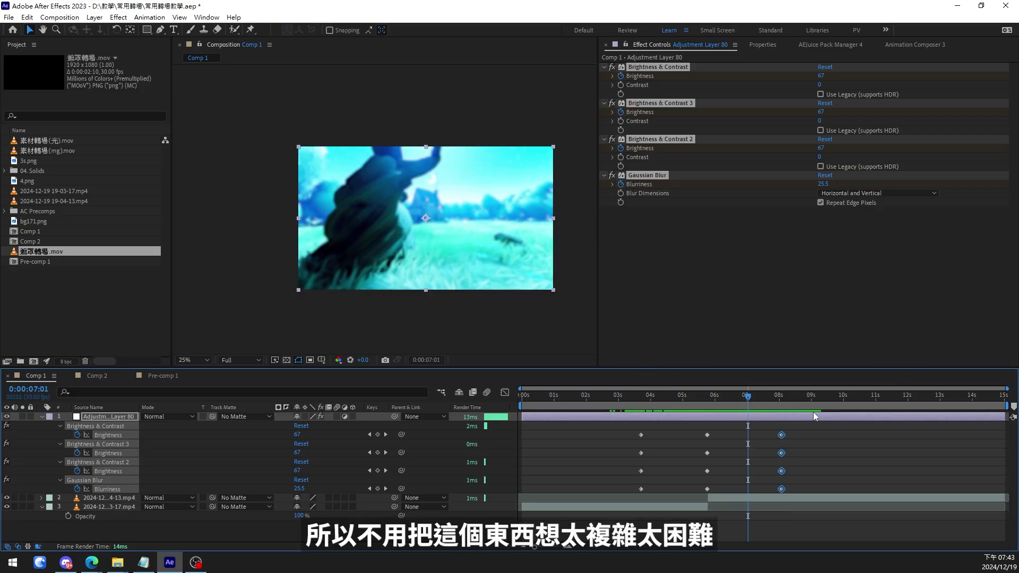
key("Delete")
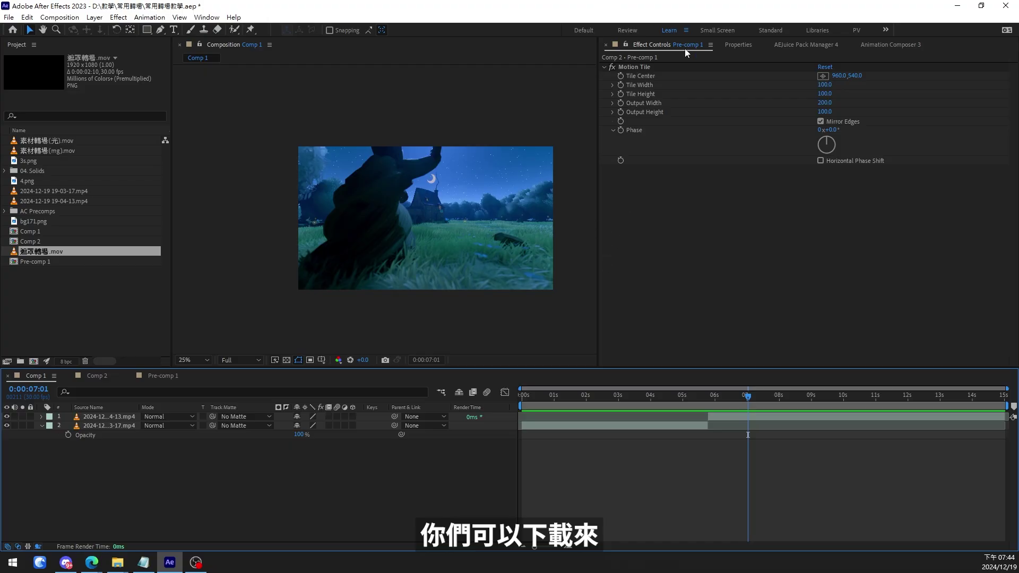
Open Animation Composer 3 and show the Transitions category of its Starter Precomps.
left_click(882, 46)
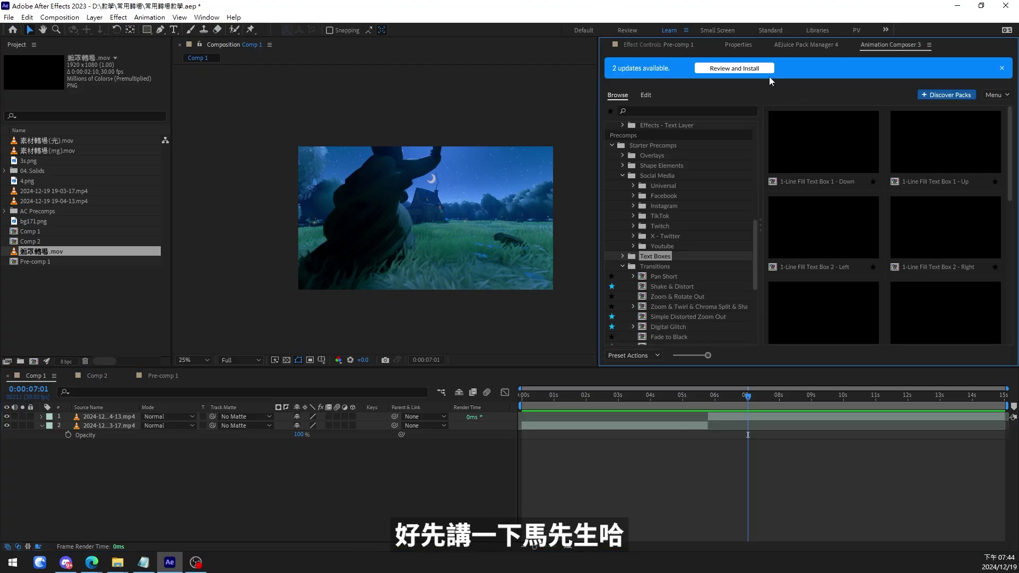
scroll(709, 186, "up", 10)
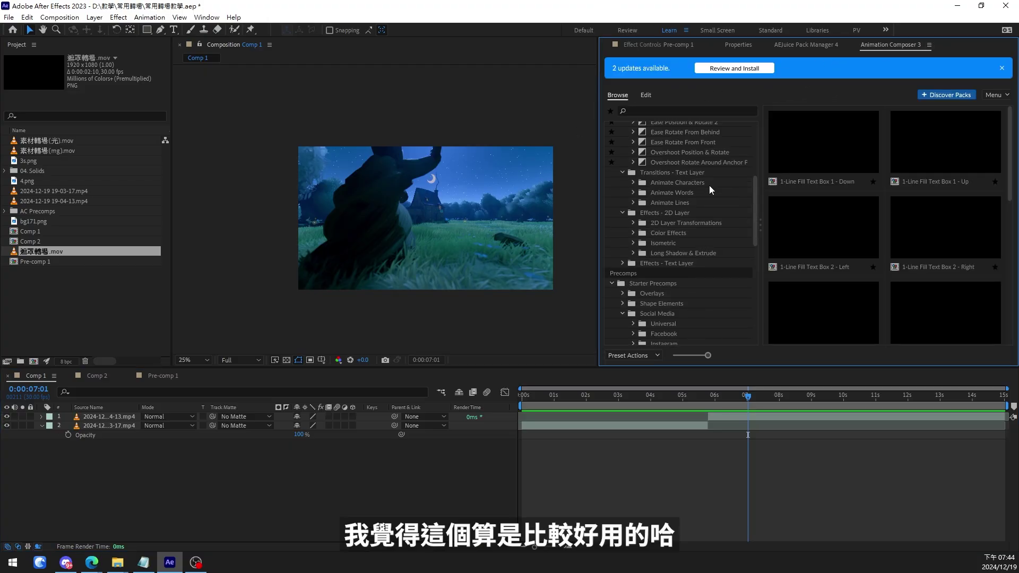
left_click(673, 140)
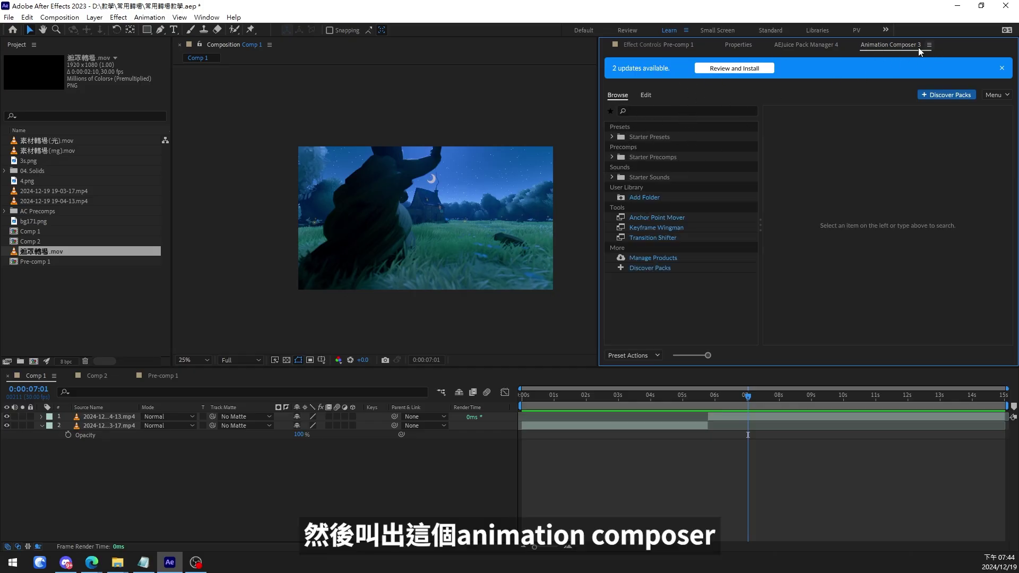
left_click(643, 158)
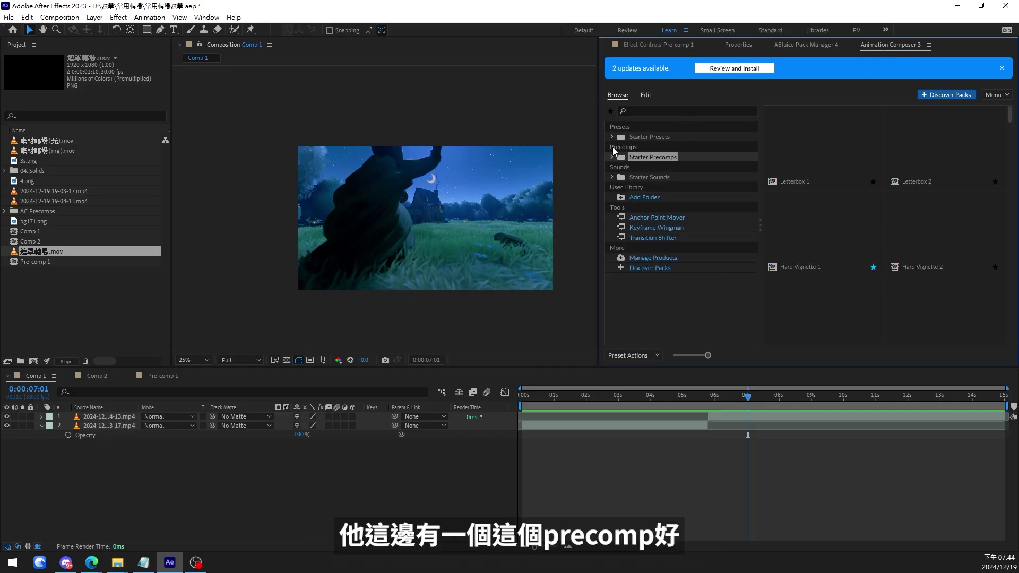
left_click(622, 207)
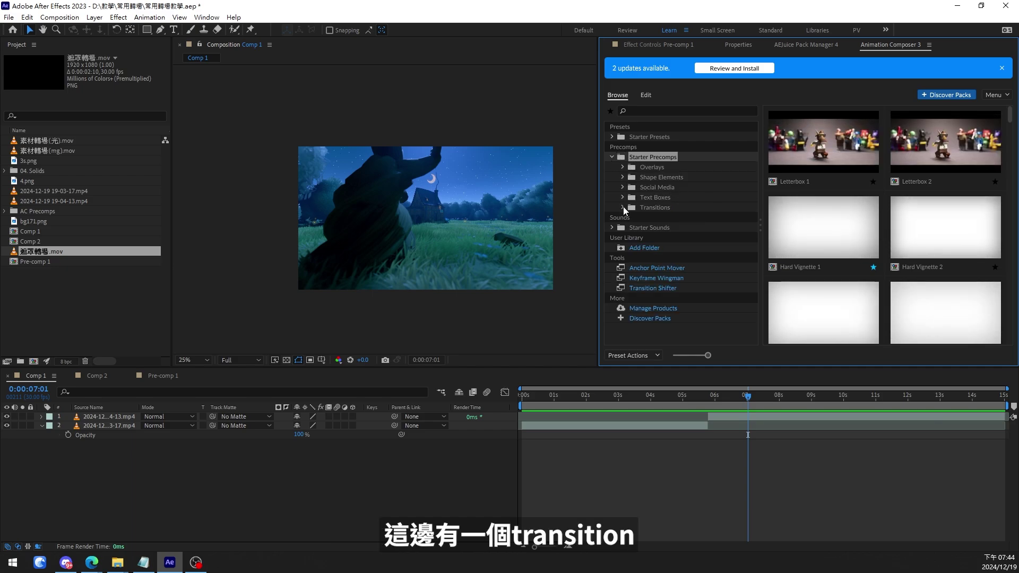
left_click(663, 213)
left_click(664, 208)
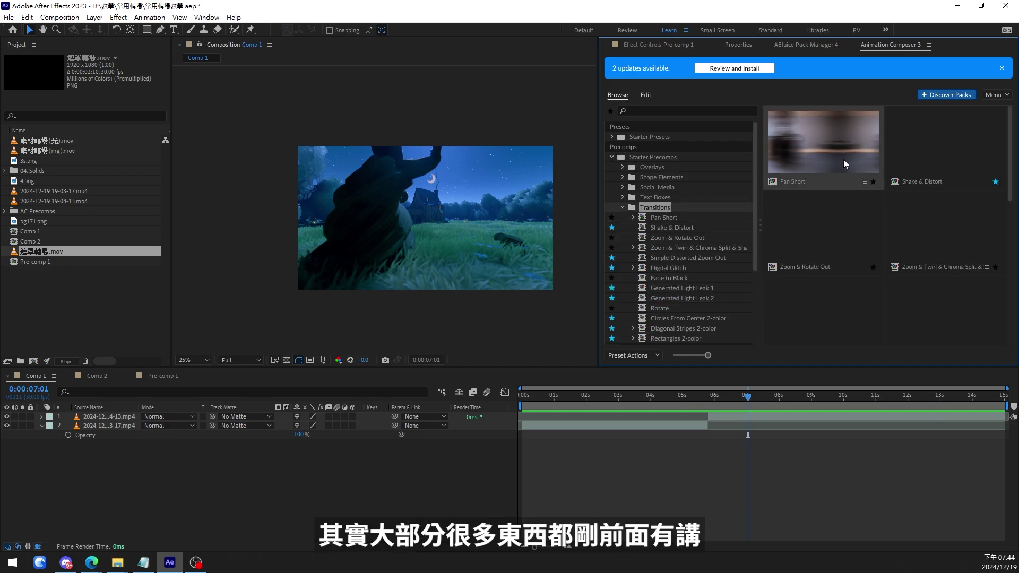
Browse the transition previews and add the Simple Distorted Zoom Out transition to Comp 1.
scroll(942, 181, "down", 4)
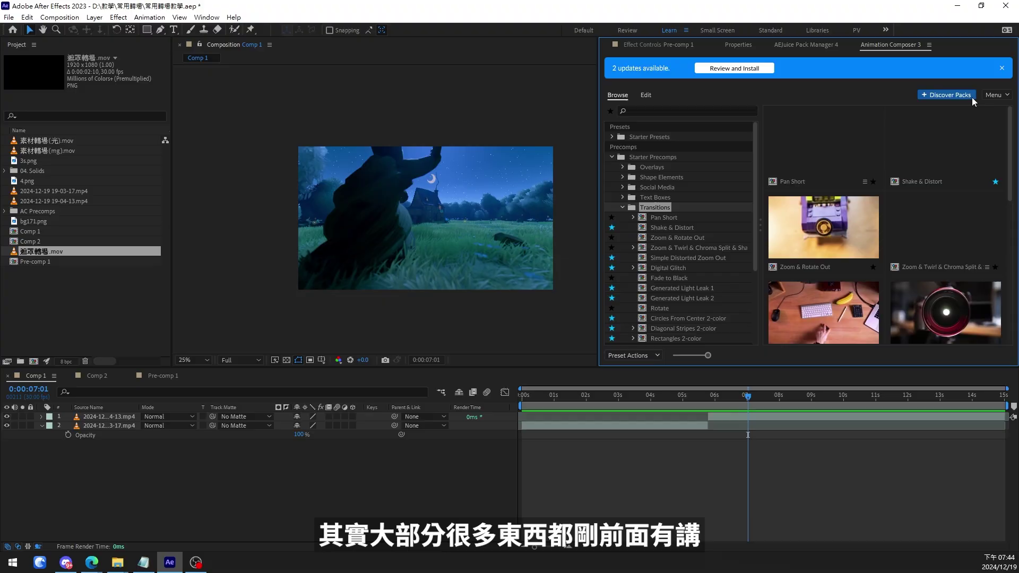
scroll(955, 181, "up", 3)
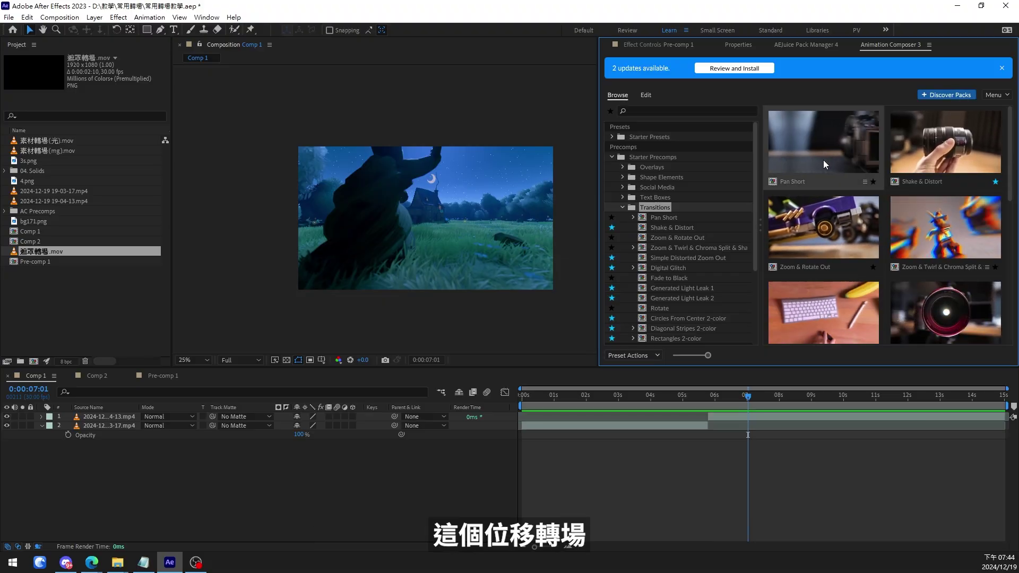
scroll(834, 221, "down", 2)
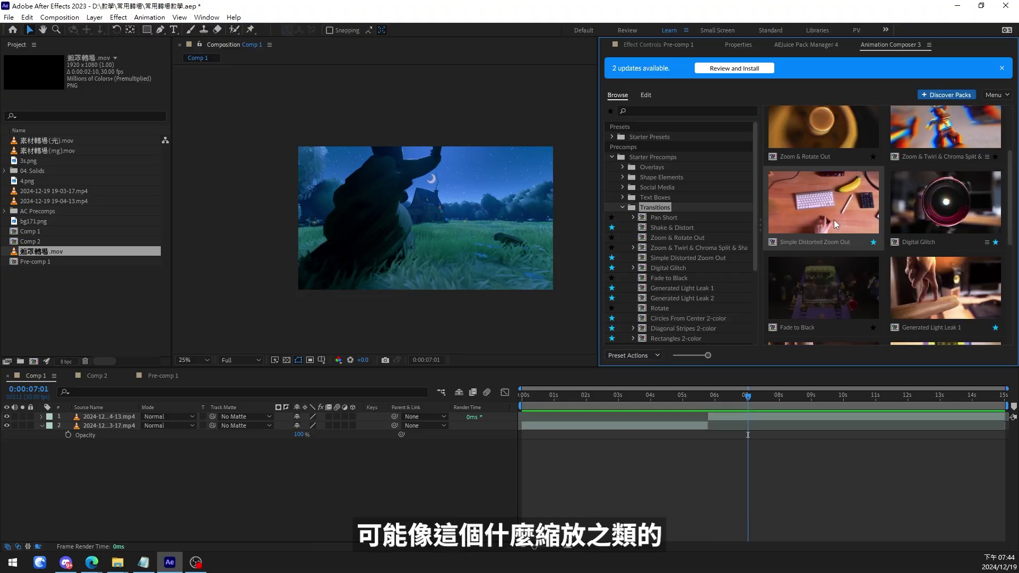
double_click(834, 222)
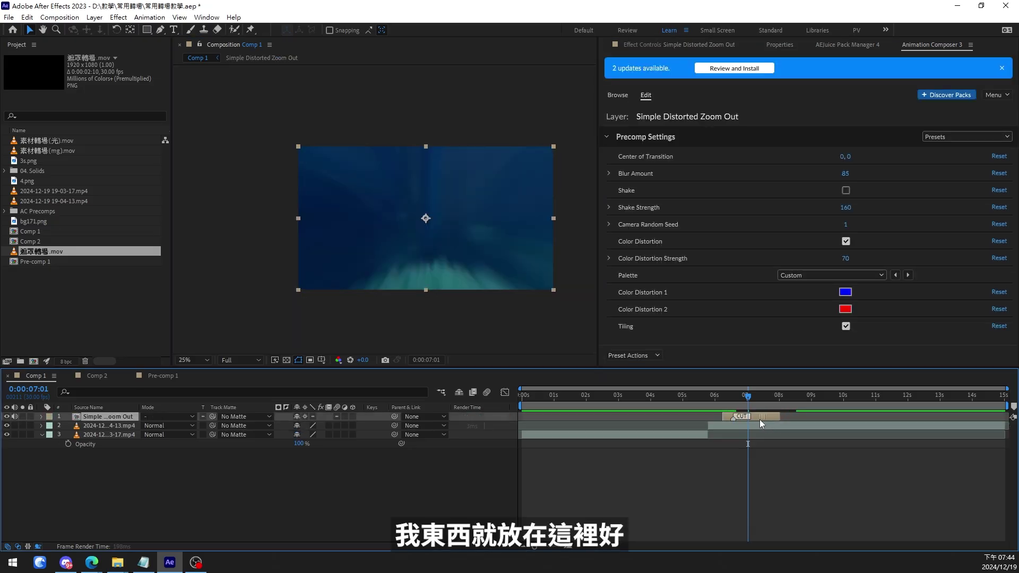
Align the CUT marker of the Simple Distorted Zoom Out layer with the cut between the two video clips.
scroll(691, 419, "up", 4)
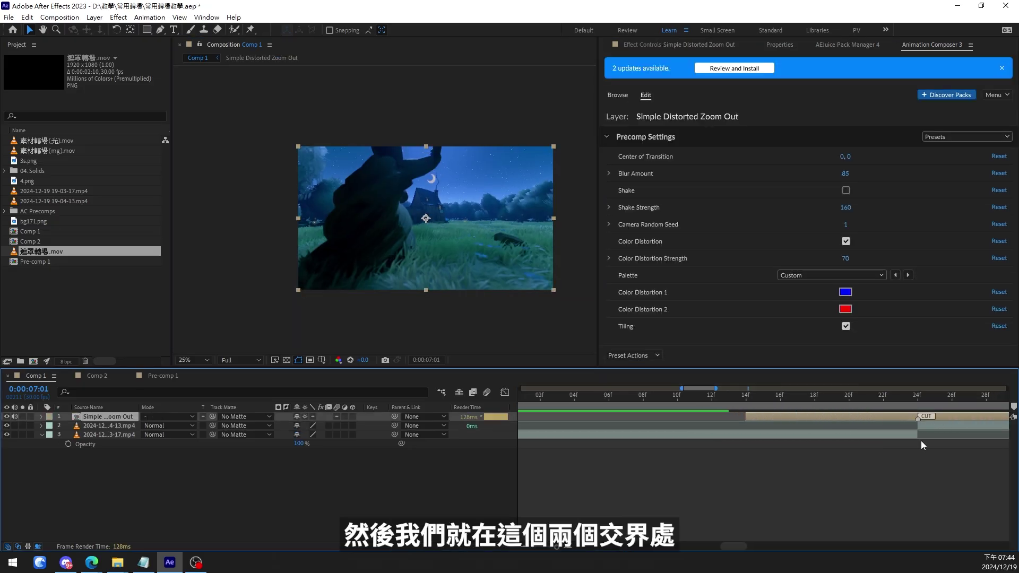
scroll(807, 440, "down", 1)
scroll(796, 435, "up", 2)
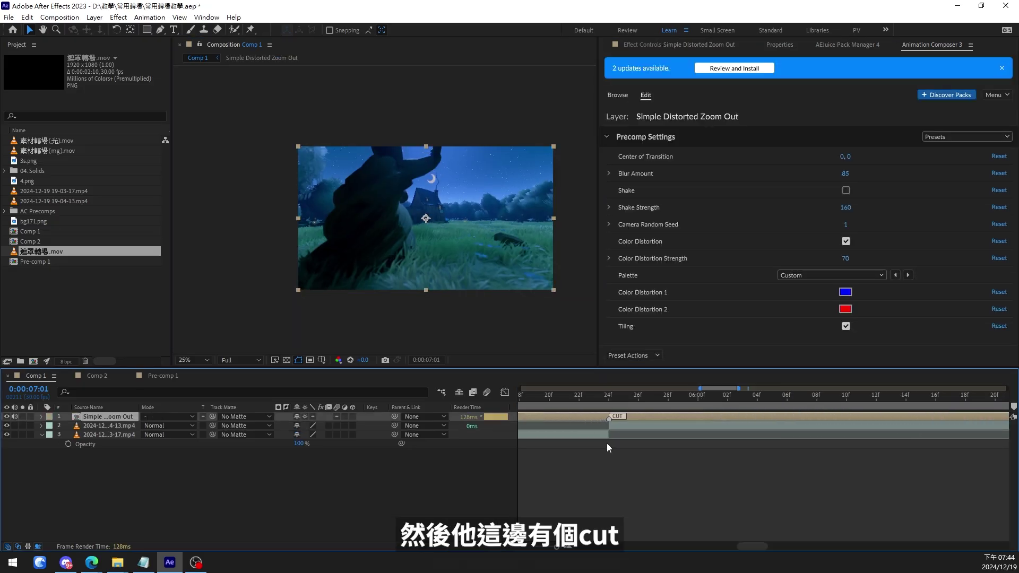
Play back the Simple Distorted Zoom Out transition across the cut, first with its sound and again with the layer's audio muted.
scroll(607, 425, "down", 3)
left_click(548, 402)
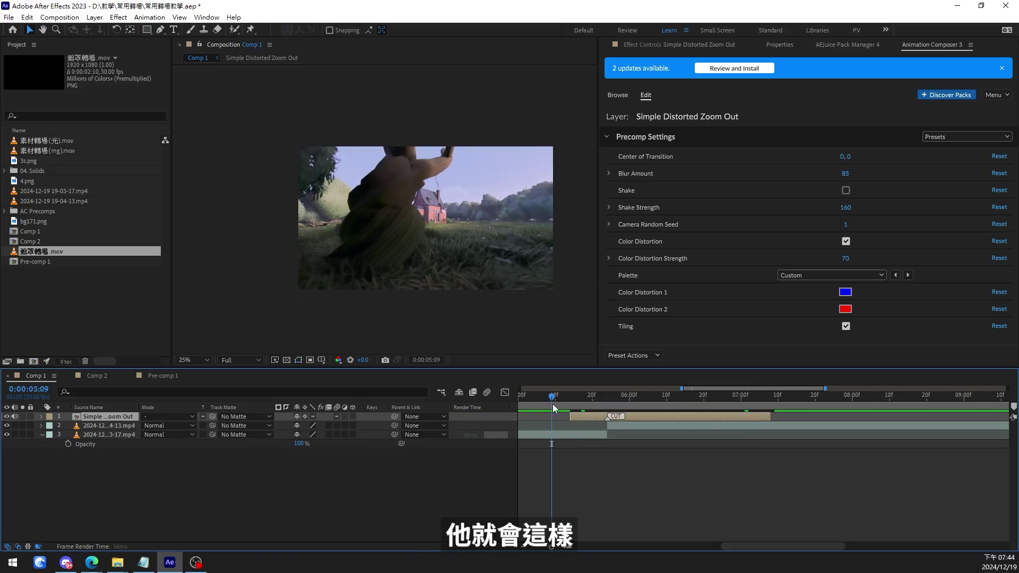
left_click(564, 399)
key("space")
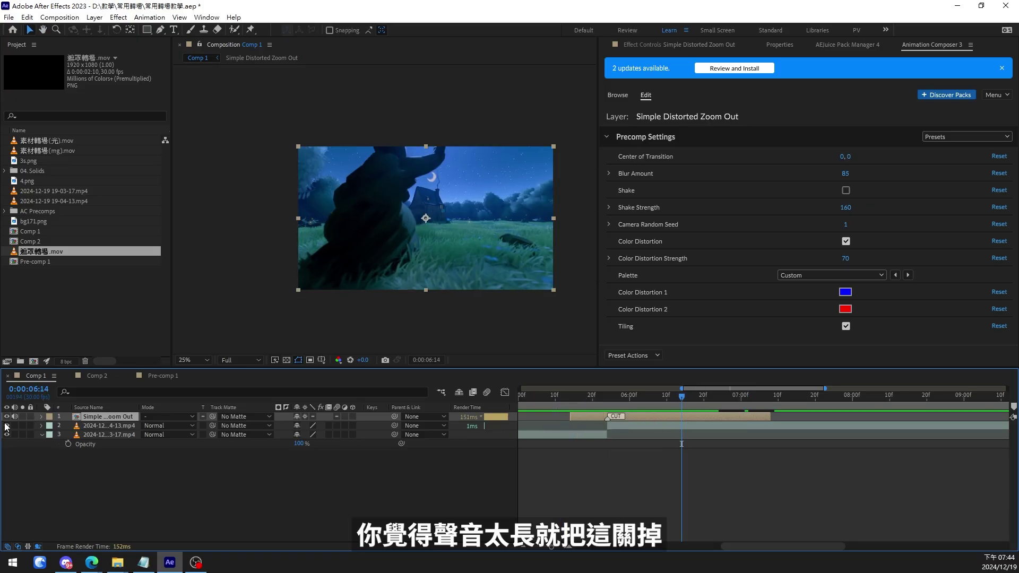
left_click(566, 396)
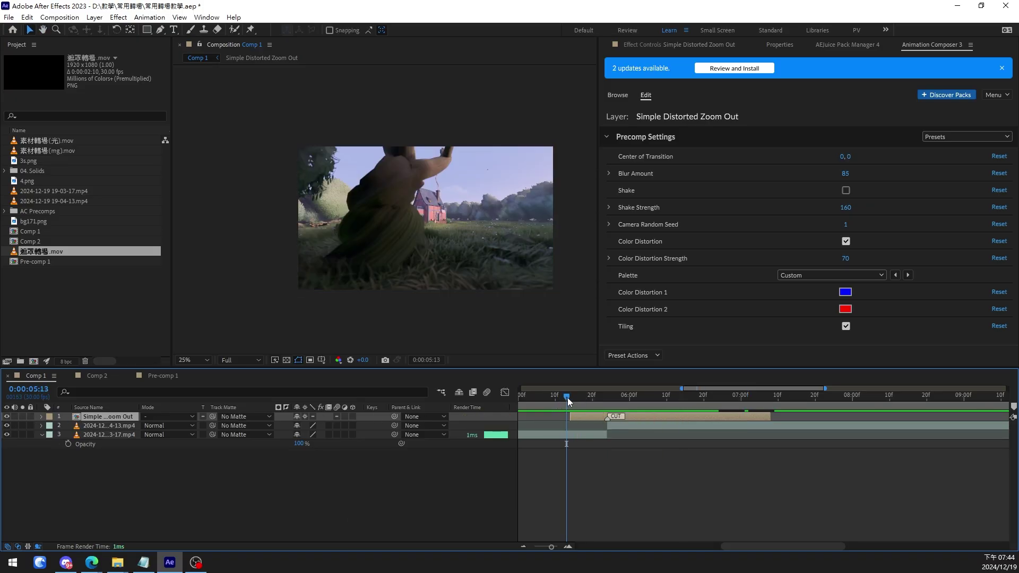
key("space")
Replace the Simple Distorted Zoom Out layer with the Long variant of the Digital Glitch transition, its CUT marker aligned to the clip cut.
left_click(618, 96)
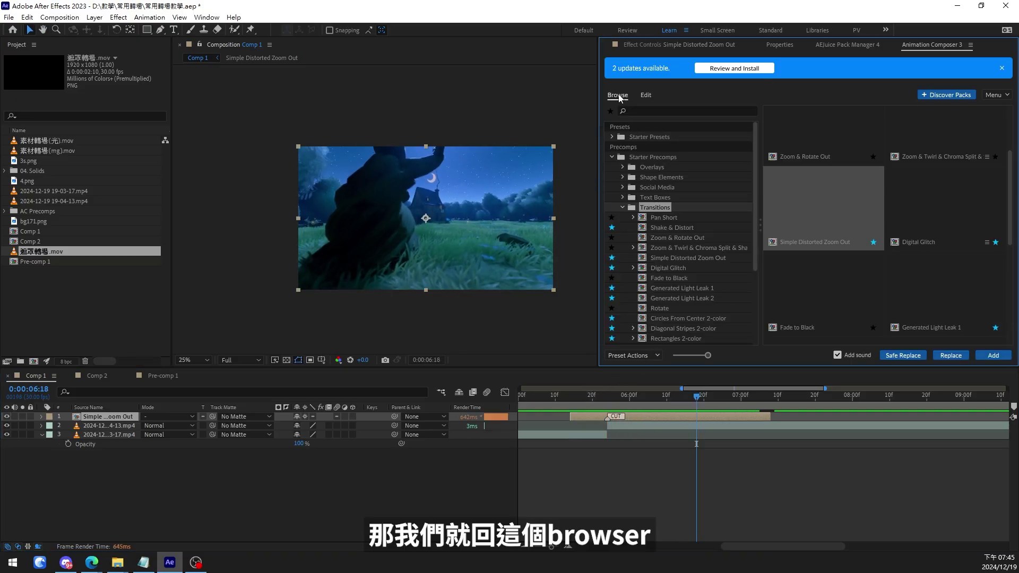
scroll(682, 227, "down", 1)
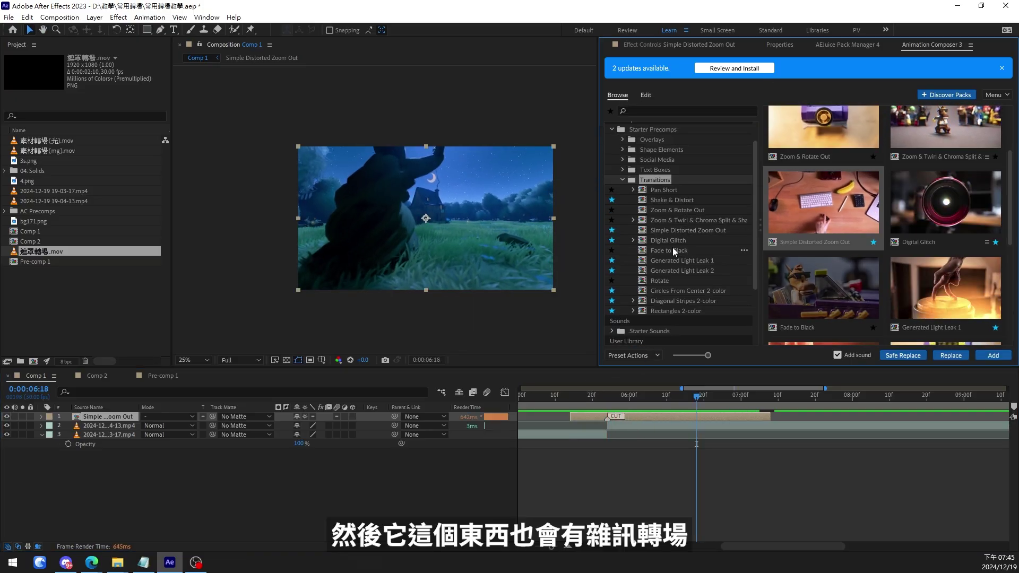
left_click(665, 238)
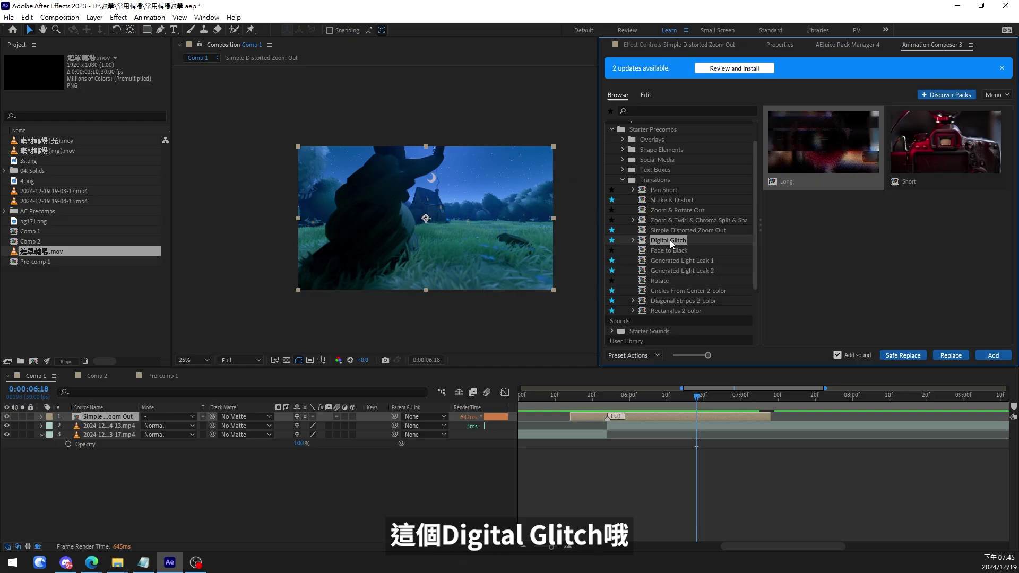
left_click(641, 419)
key("Delete")
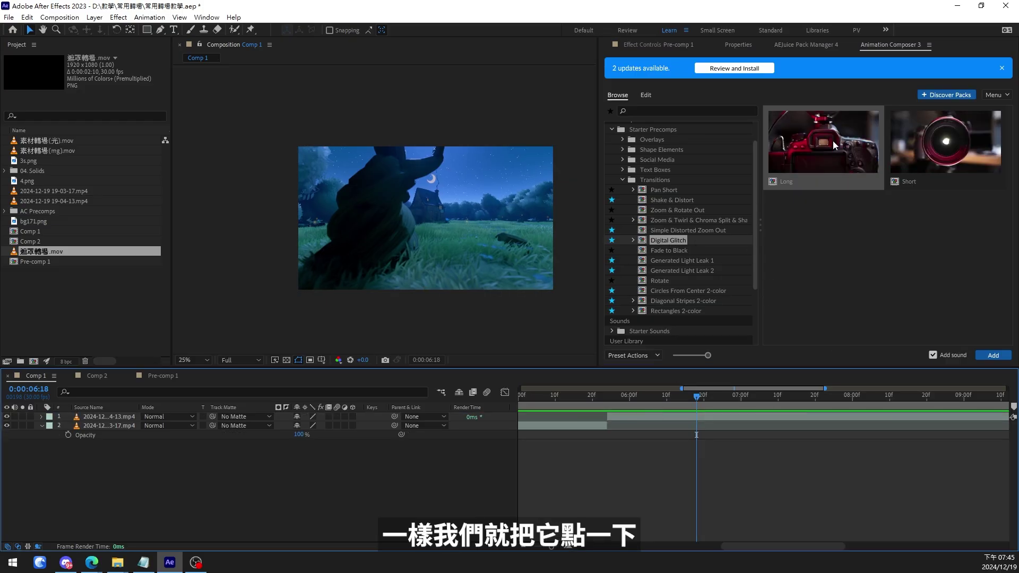
double_click(832, 141)
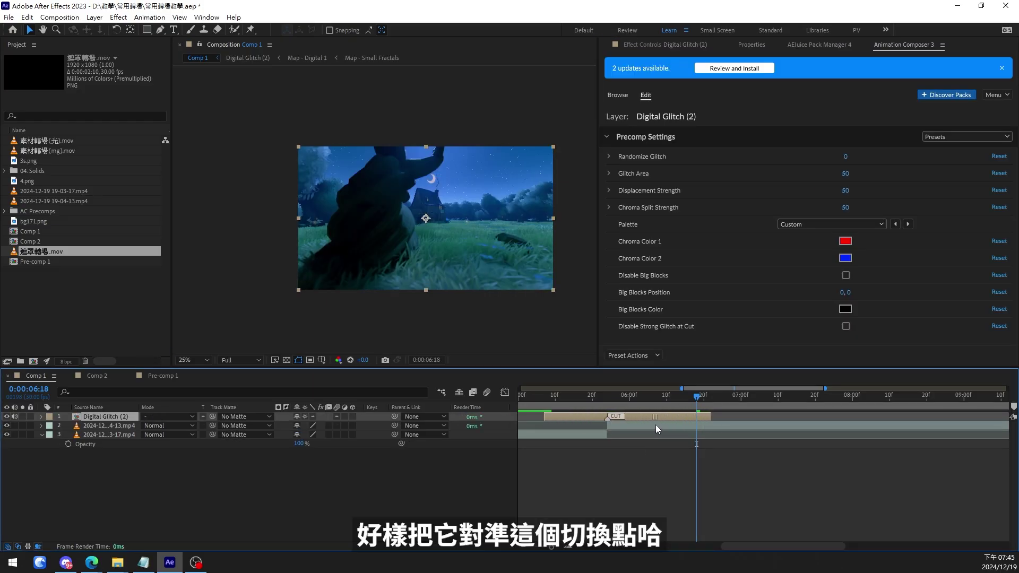
Play back the Digital Glitch transition from shortly before the cut in Comp 1.
left_click(583, 396)
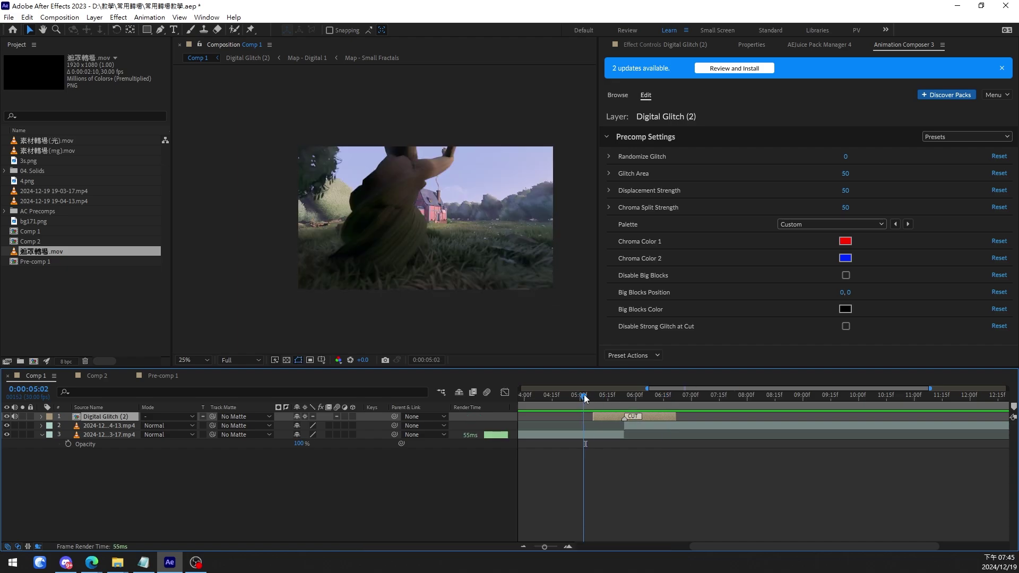
key("space")
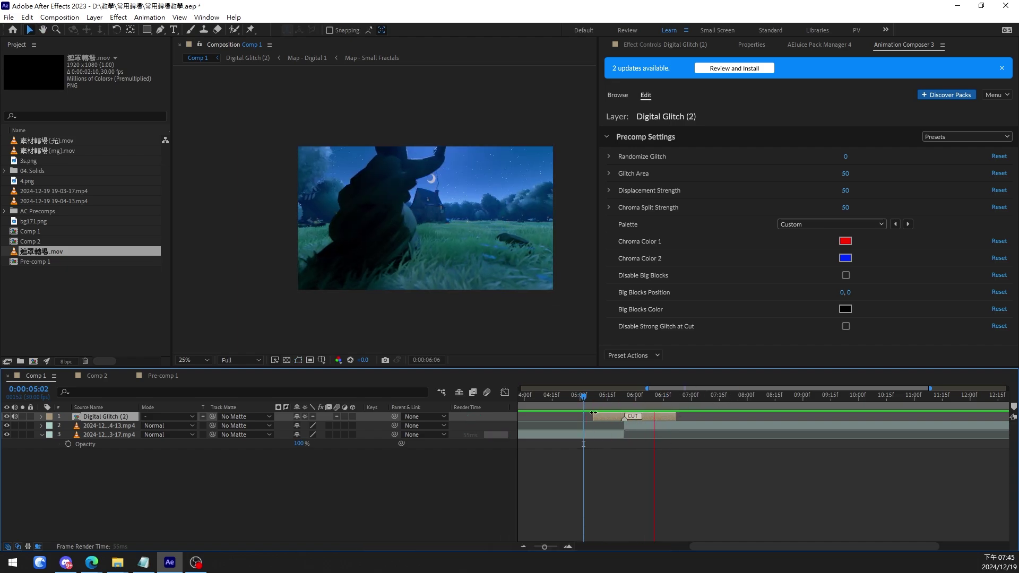
left_click(586, 397)
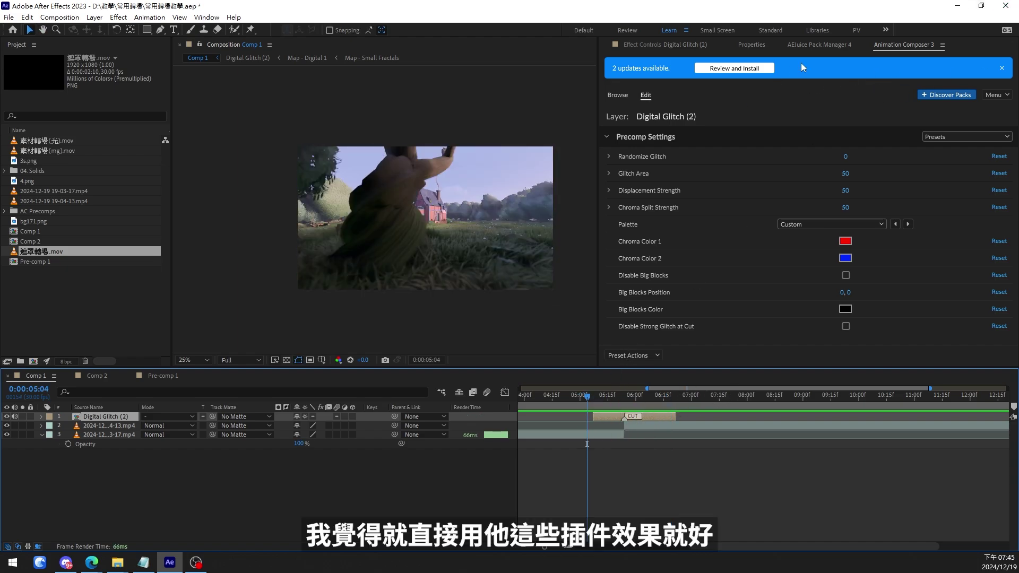
Open the free Starter Pack in AEJuice Pack Manager 4, search it for "tr" and look through its transition categories.
left_click(820, 44)
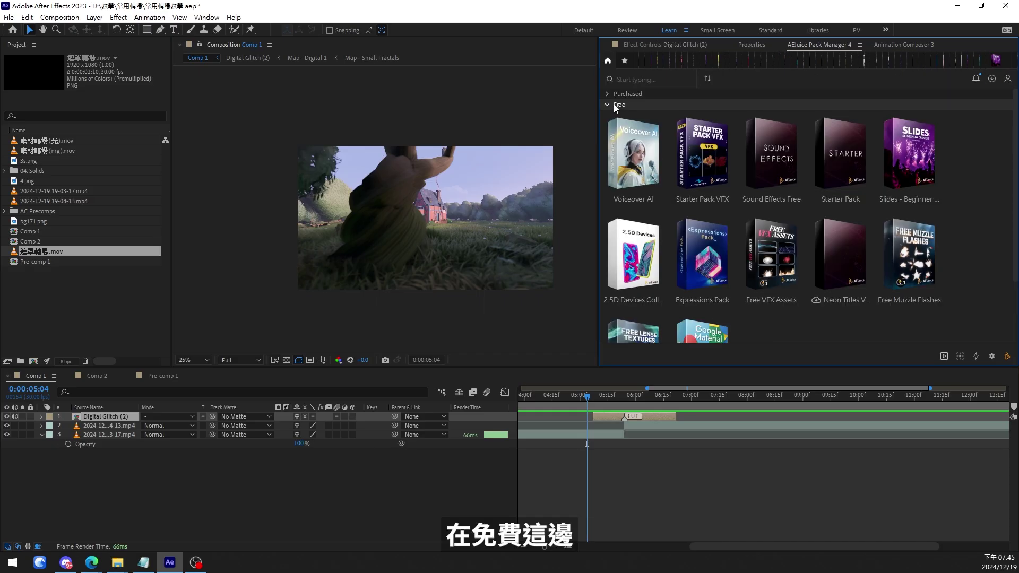
left_click(832, 157)
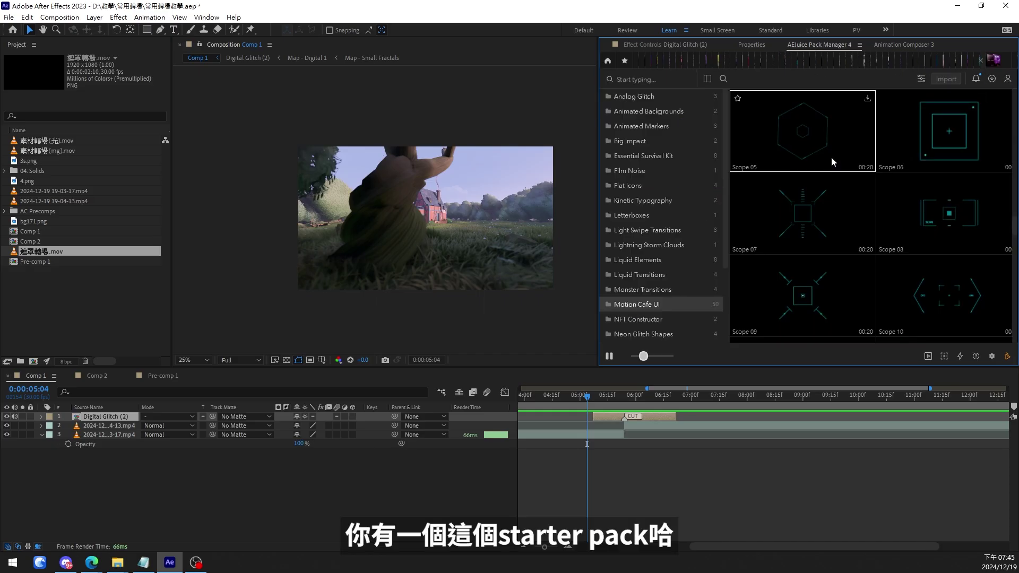
type("tr")
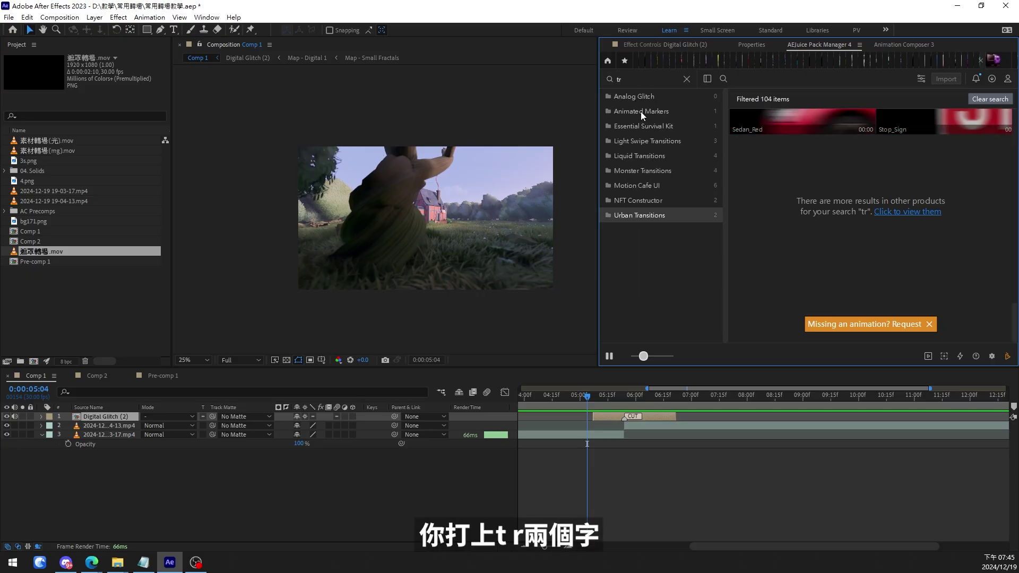
left_click(659, 172)
scroll(861, 228, "up", 8)
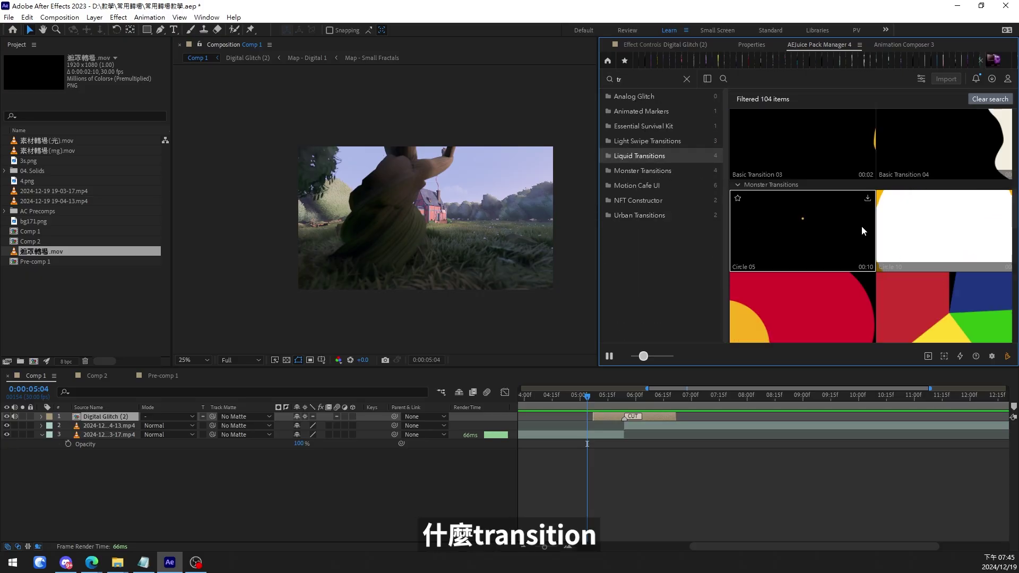
scroll(884, 260, "down", 5)
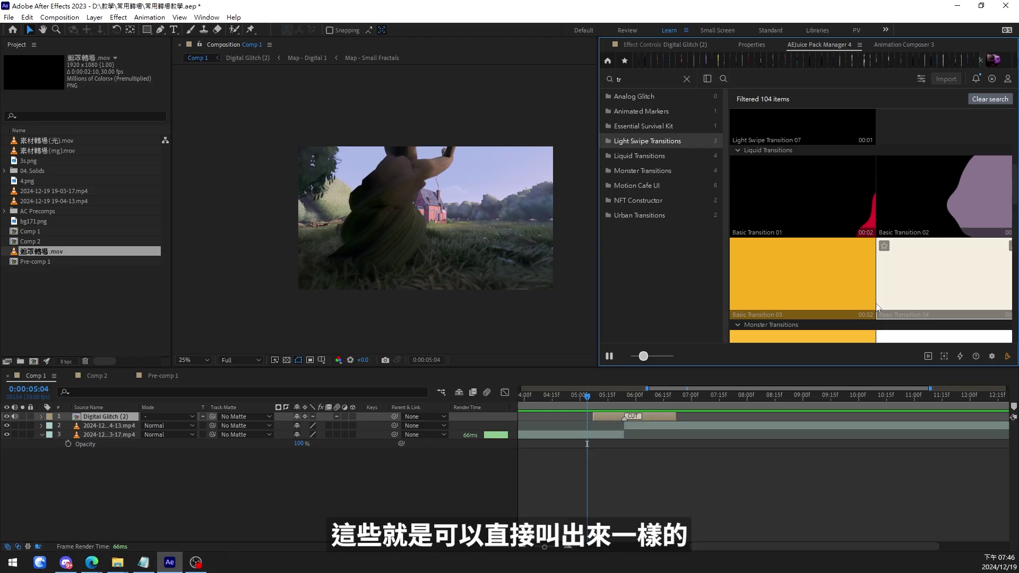
Search the full AEJuice pack library for "trans" and show the Purchased packs in a widened panel.
left_click(607, 61)
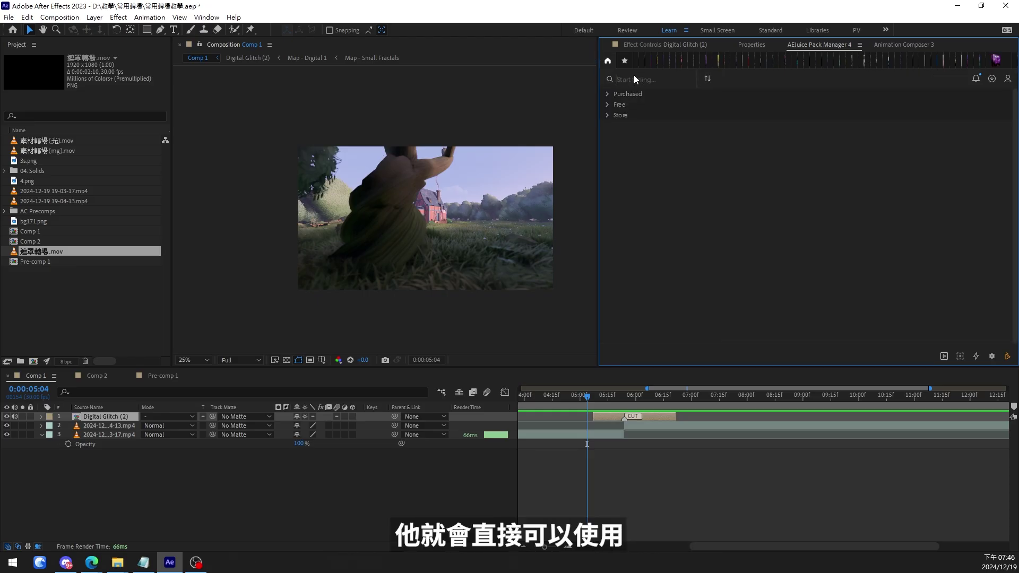
type("trans")
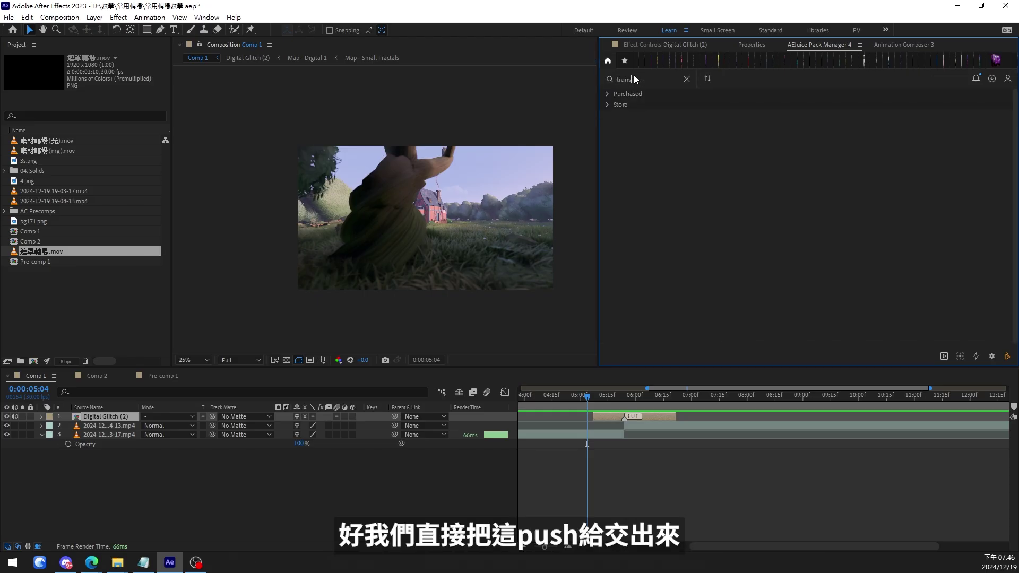
left_click(607, 95)
left_click_drag(597, 212, 513, 212)
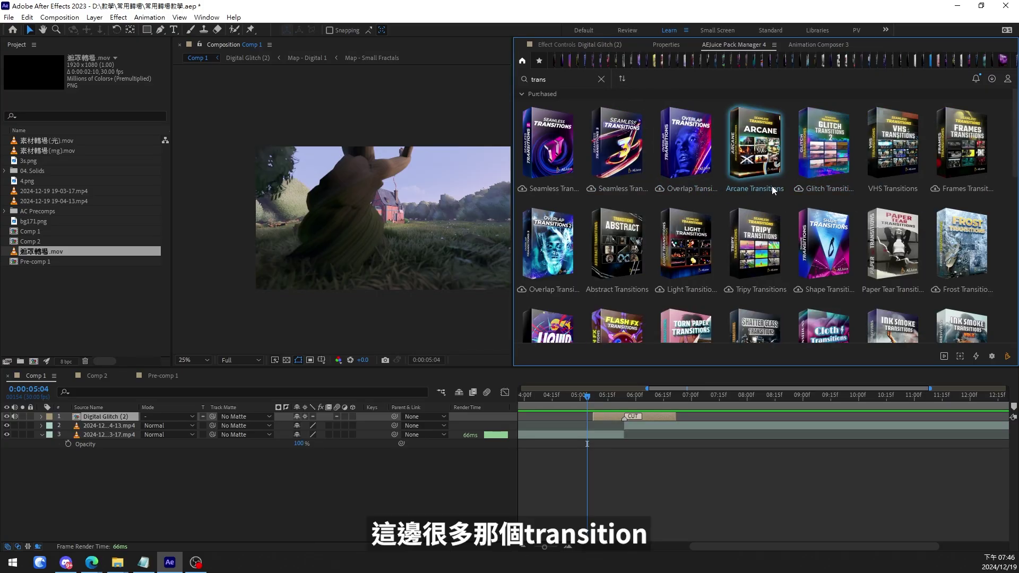
Browse the purchased transition packs and preview ones such as Abstract Transitions and VHS Transitions.
scroll(752, 168, "down", 10)
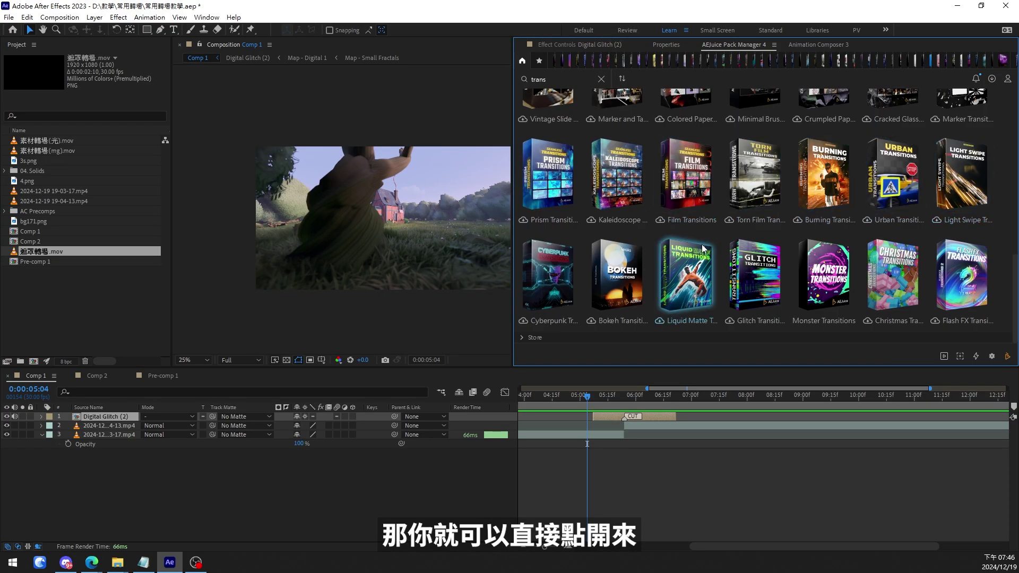
left_click(834, 283)
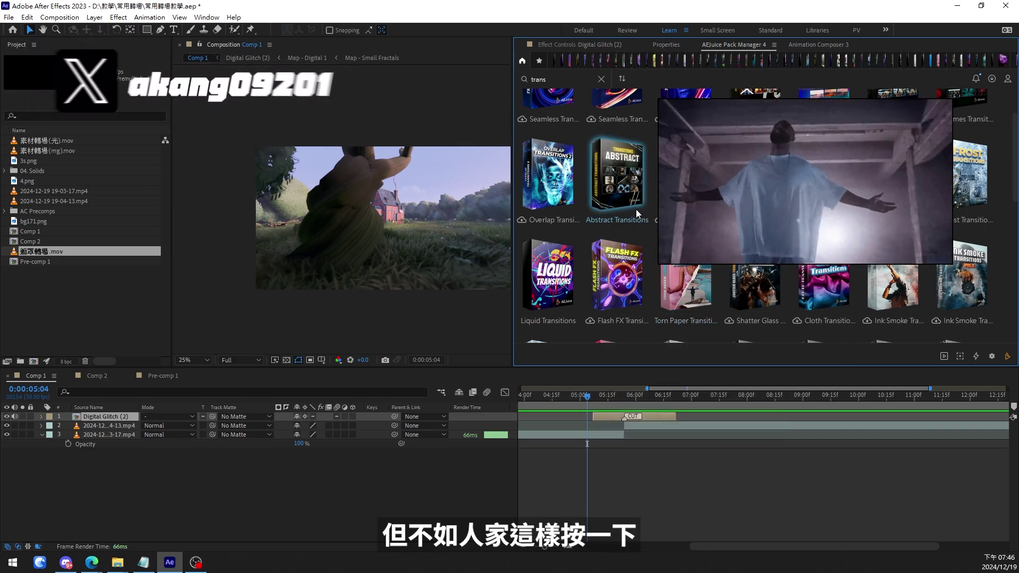
scroll(872, 278, "up", 1)
scroll(872, 278, "up", 1)
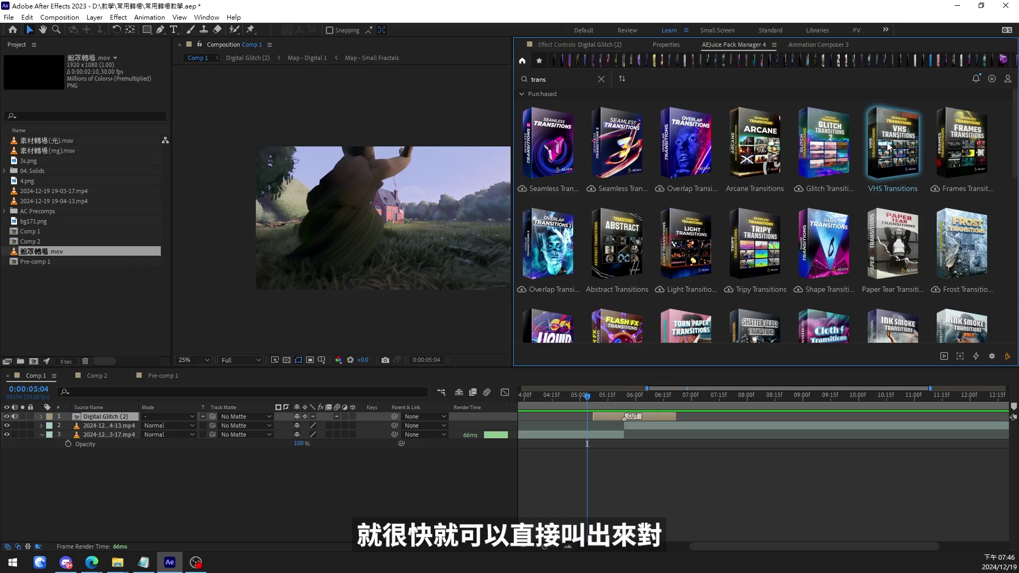
mouse_move(884, 148)
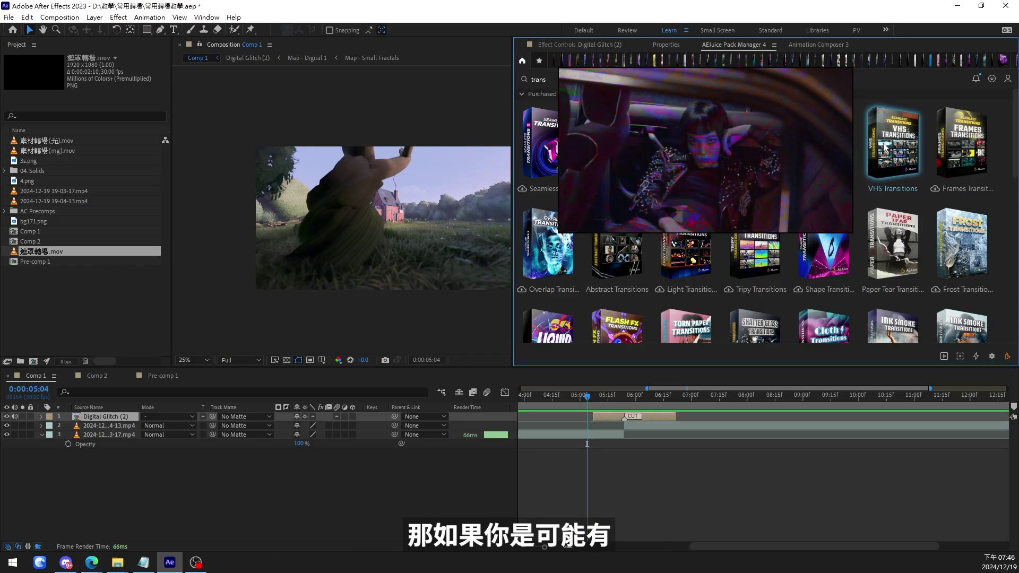